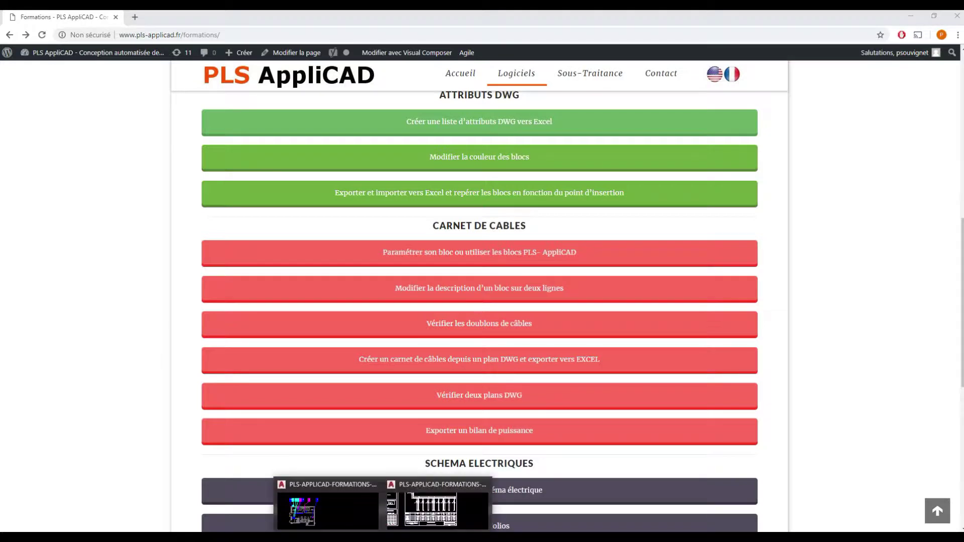
Switch to the carnet de câbles drawing in AutoCAD and examine the cable label blocks above the floor plan
click(346, 511)
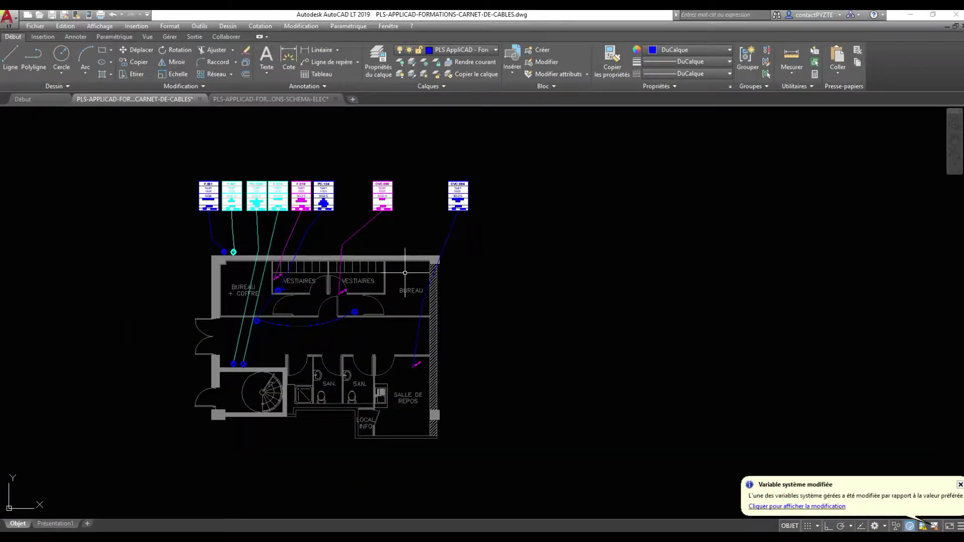
scroll(231, 183, up, 8)
scroll(92, 217, down, 4)
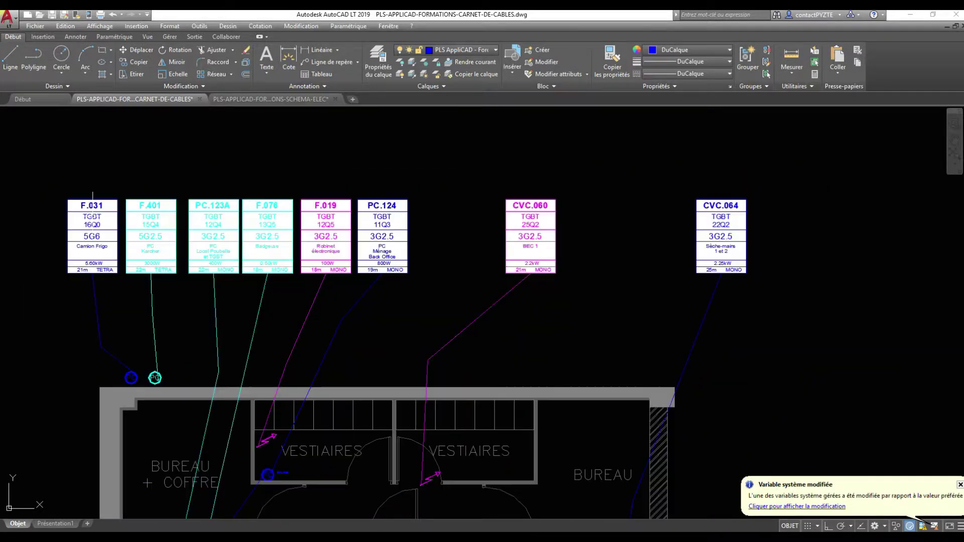
middle_drag(121, 237, 117, 237)
middle_drag(262, 236, 218, 237)
middle_drag(331, 235, 363, 222)
Examine the circuit breaker diagram and cable table in the schéma électrique drawing
click(271, 99)
scroll(613, 302, up, 4)
middle_drag(611, 302, 592, 302)
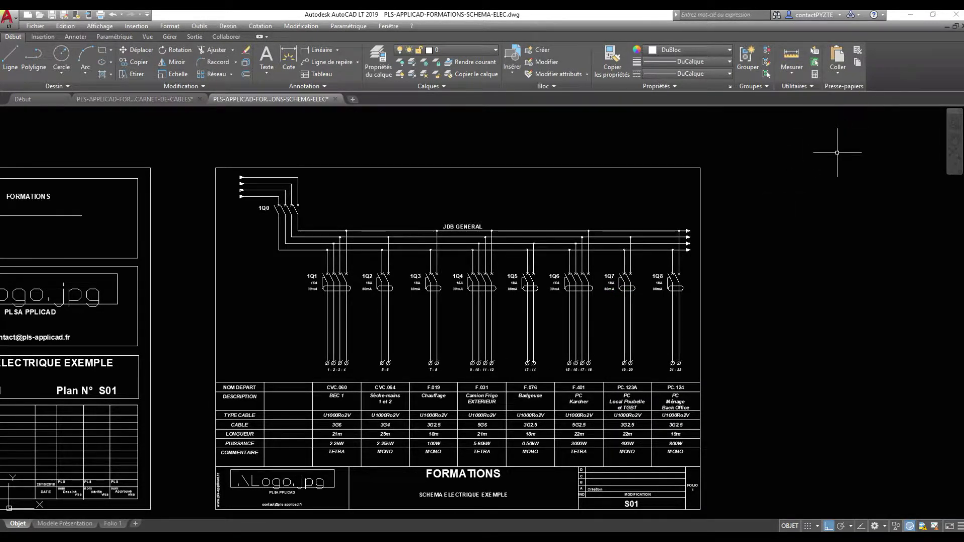
Clear the desktop and launch PLS AppliCAD Carnet de câbles, opening the software with the account details already filled in
click(911, 16)
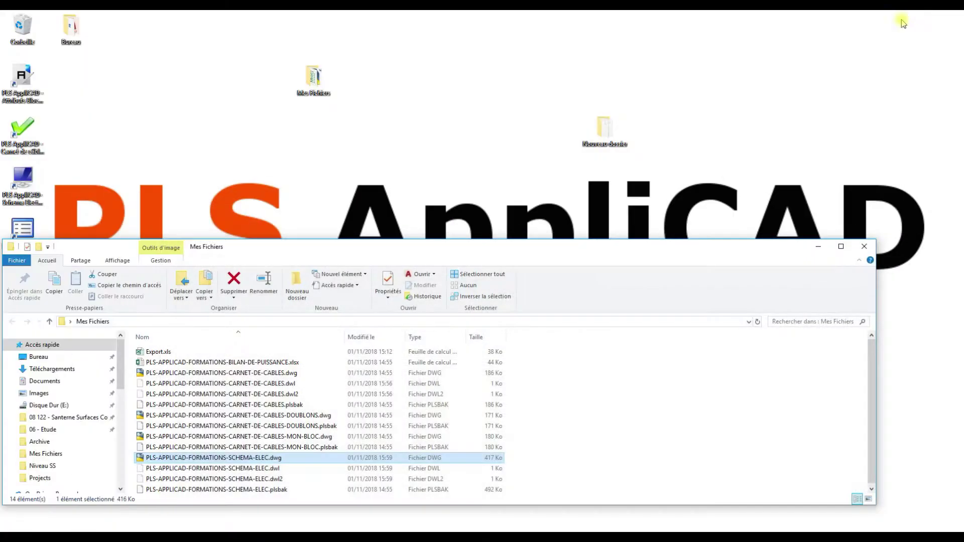
click(818, 246)
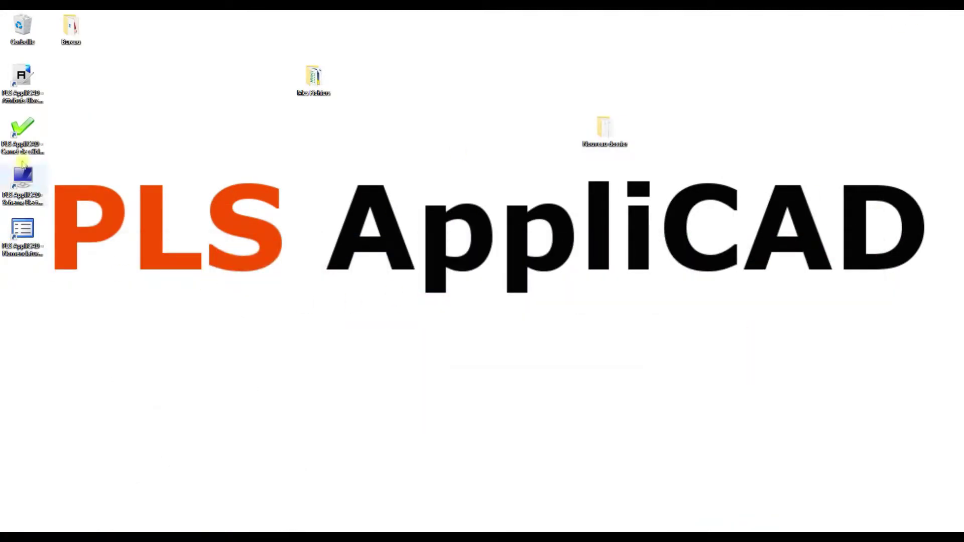
click(22, 151)
double_click(22, 156)
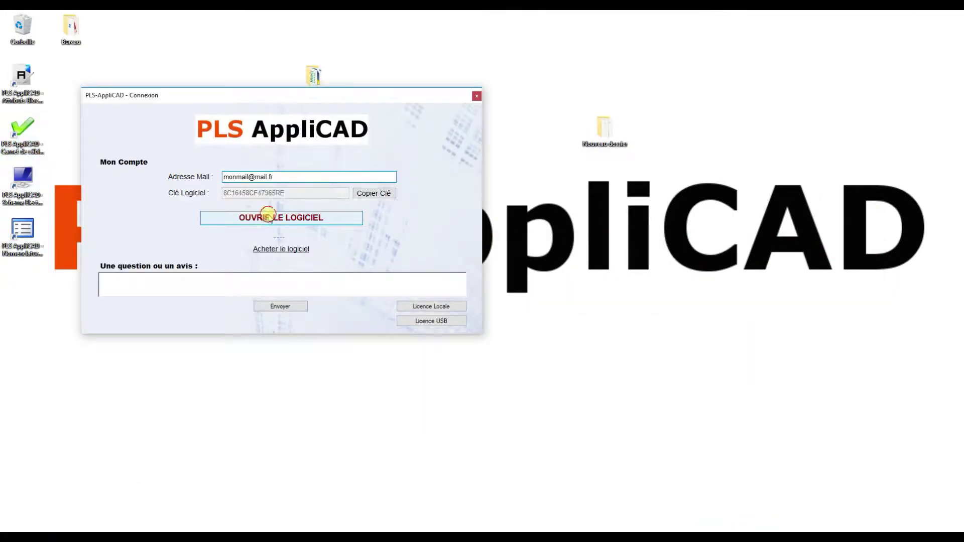
click(269, 215)
click(550, 308)
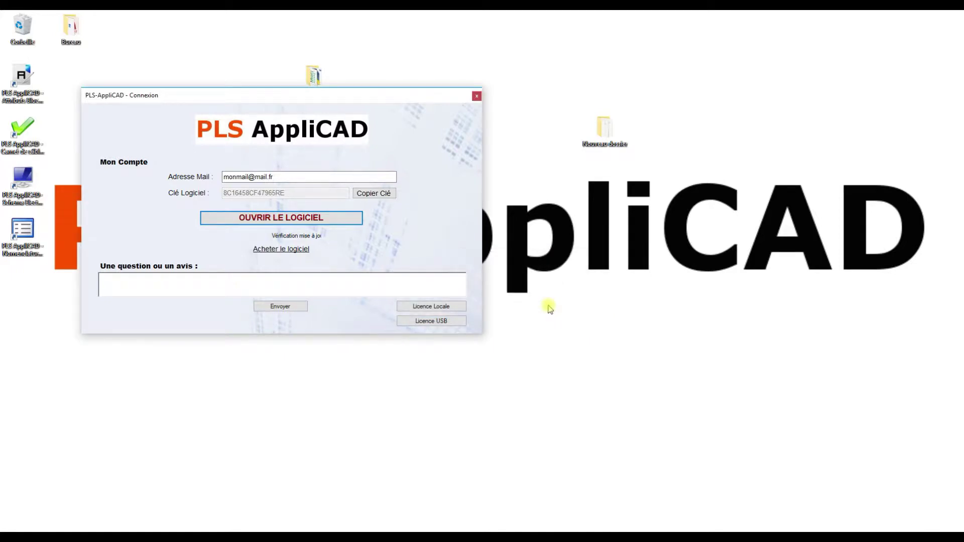
double_click(252, 85)
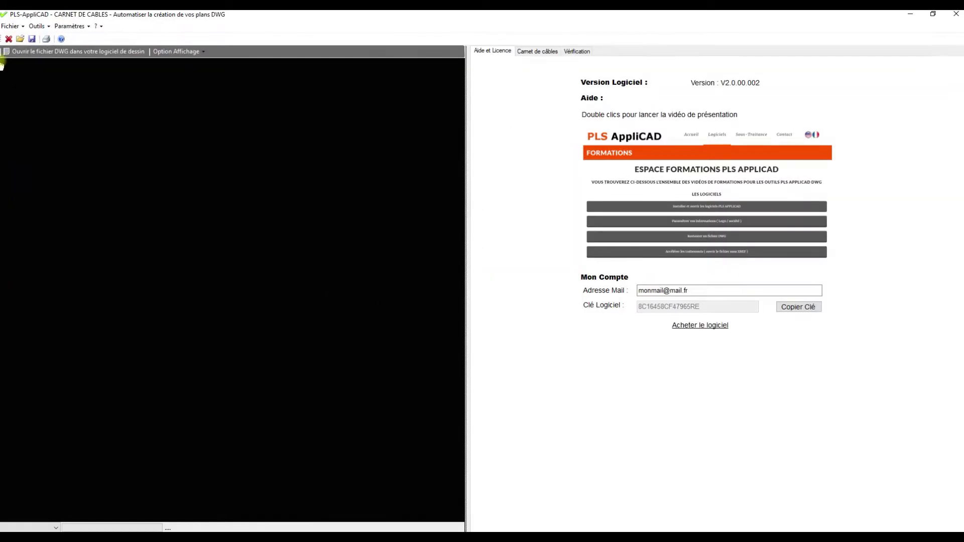
Open PLS-APPLICAD-FORMATIONS-CARNET-DE-CABLES.dwg and display its cable list in a widened table area
click(12, 27)
click(27, 39)
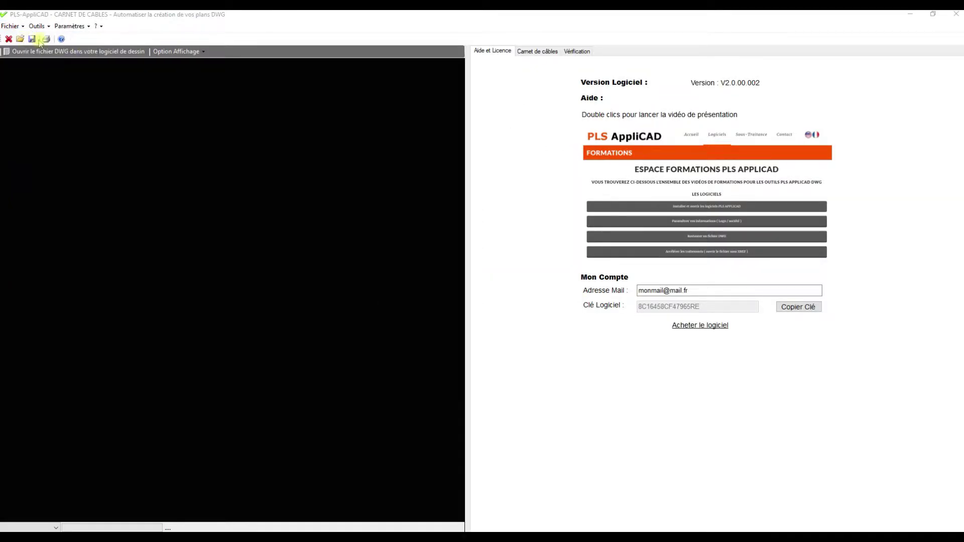
click(216, 101)
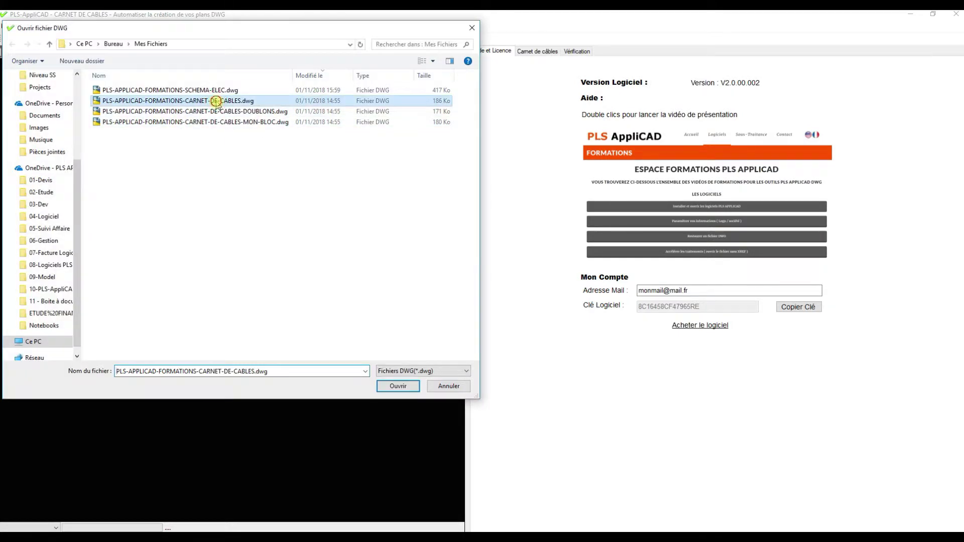
double_click(216, 101)
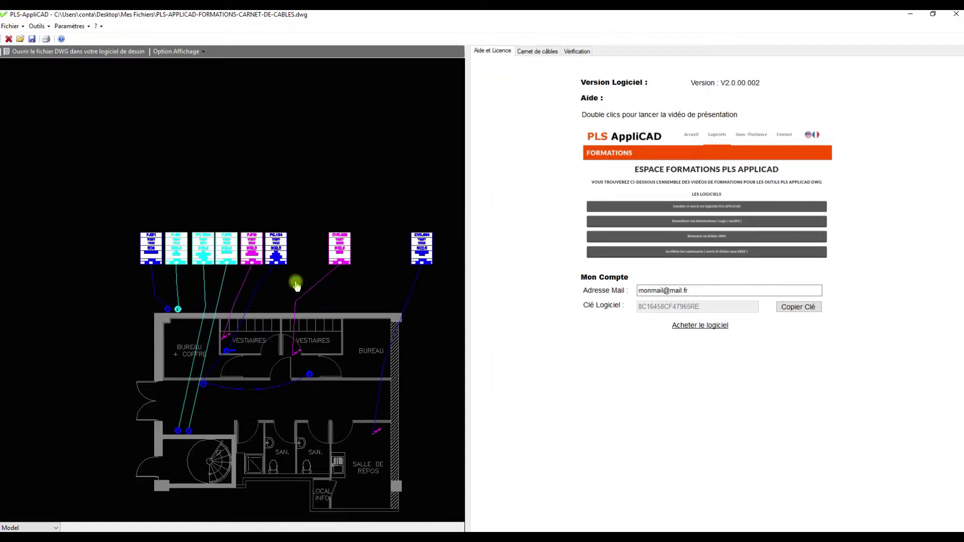
click(528, 52)
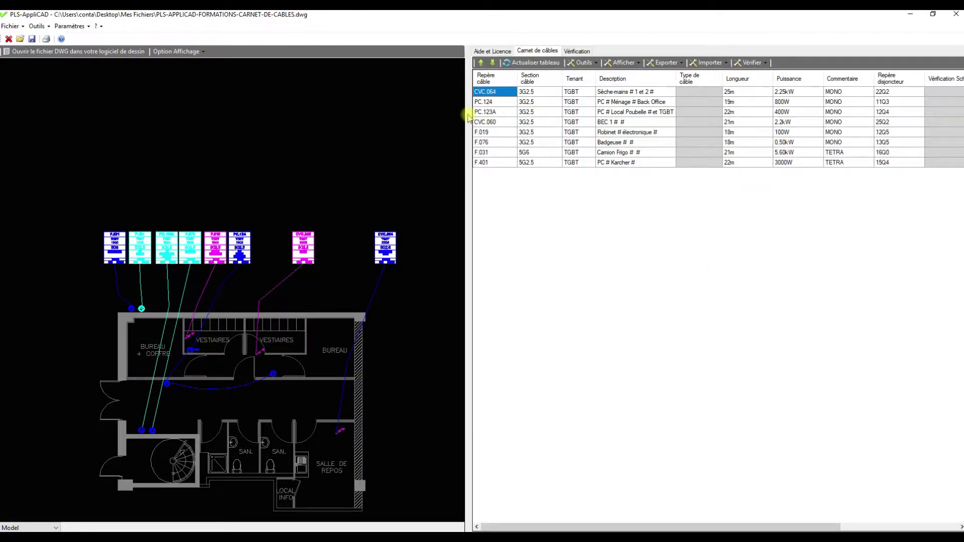
drag(466, 115, 387, 119)
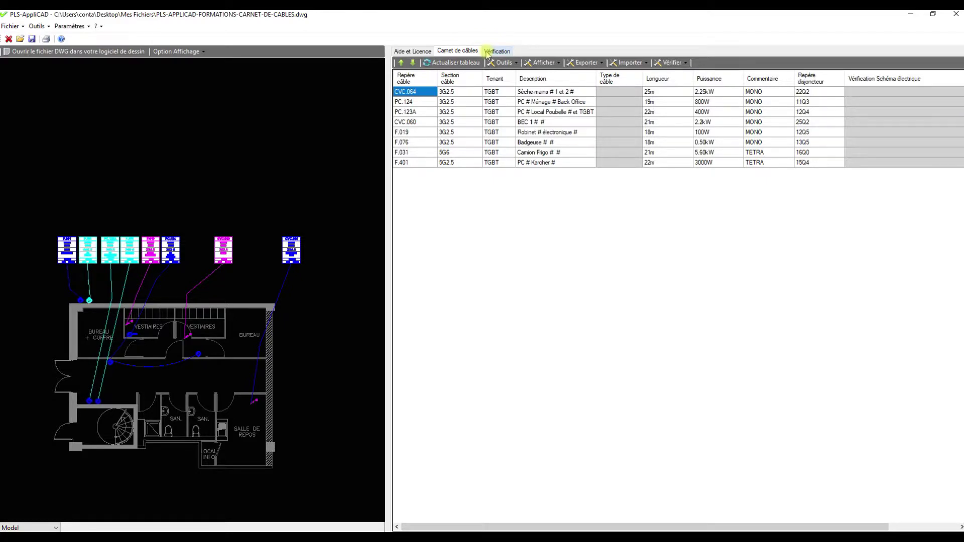
Load PLS-APPLICAD-FORMATIONS-SCHEMA-ELEC.dwg as the electrical schematic to verify the cable list against
click(486, 52)
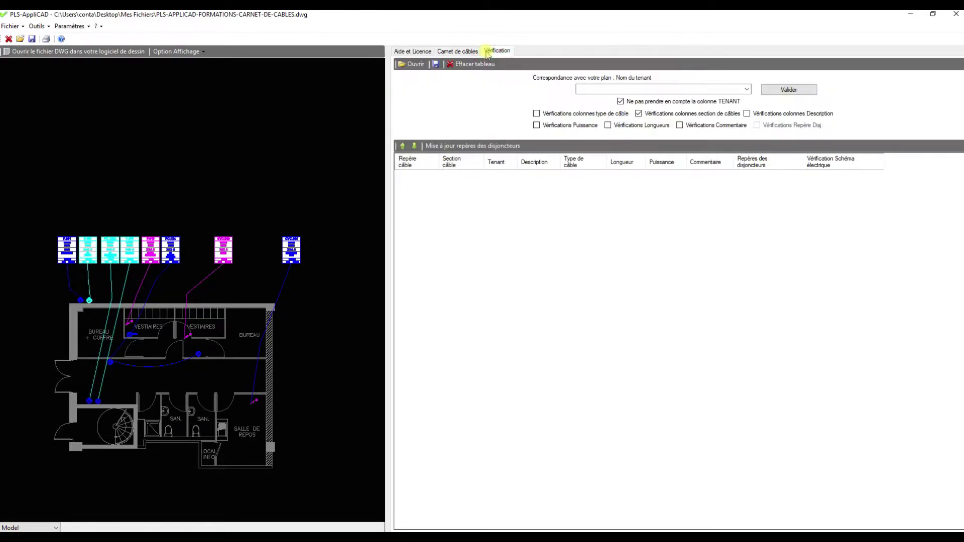
click(411, 69)
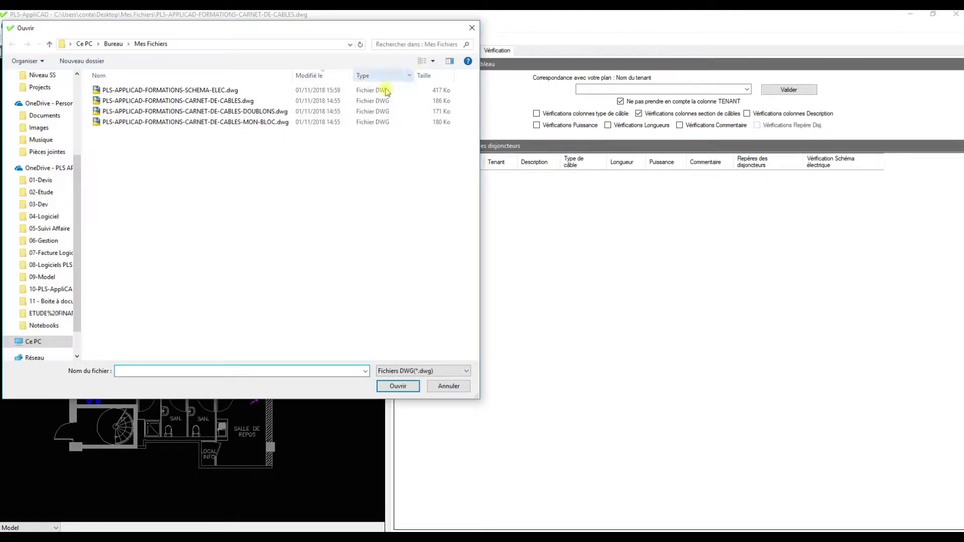
click(213, 91)
double_click(212, 91)
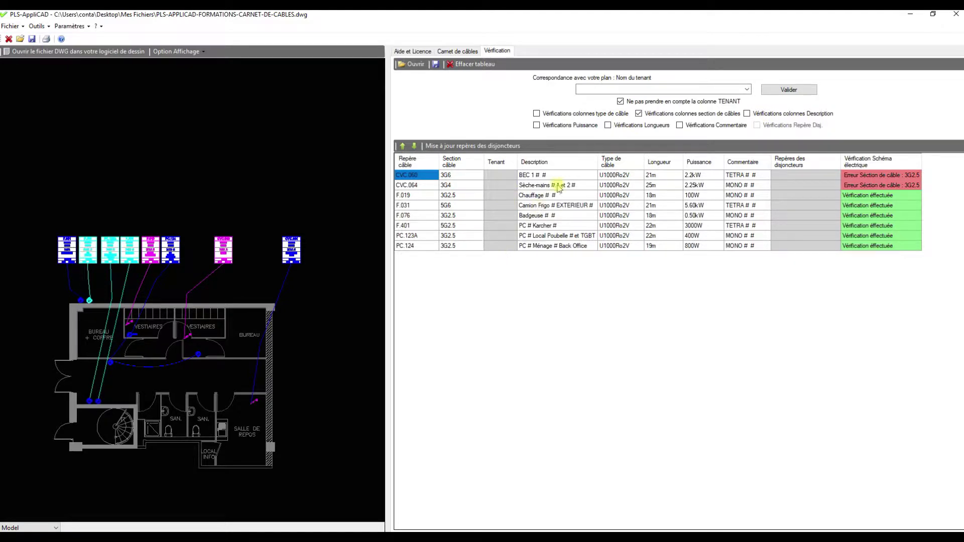
Compare the electrical schematic verification results in the schematic table and the cable list, especially the section of cable CVC.060
click(876, 175)
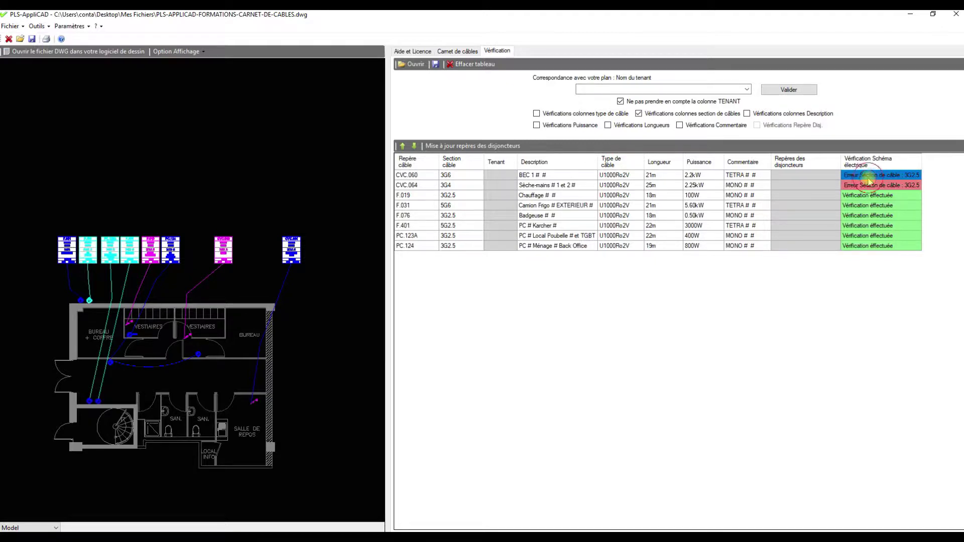
click(455, 52)
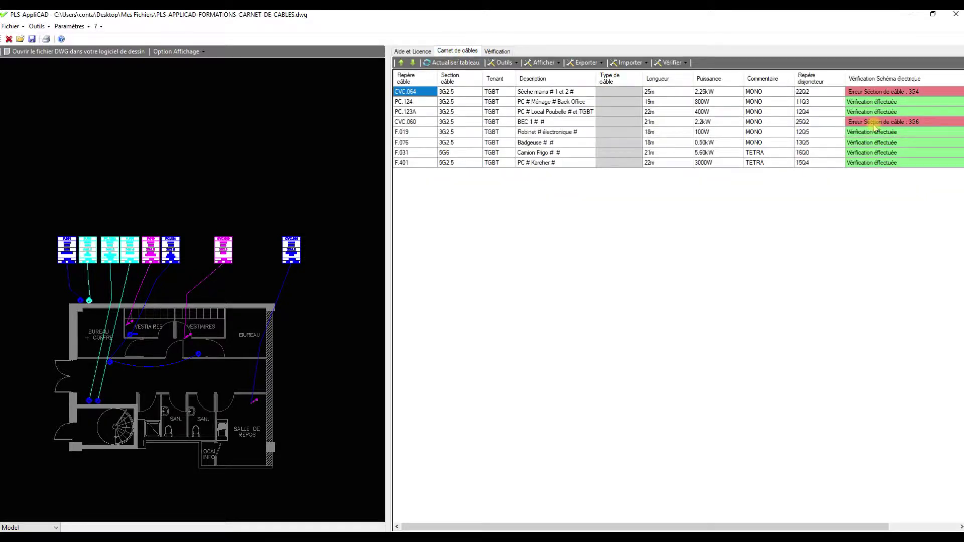
click(500, 50)
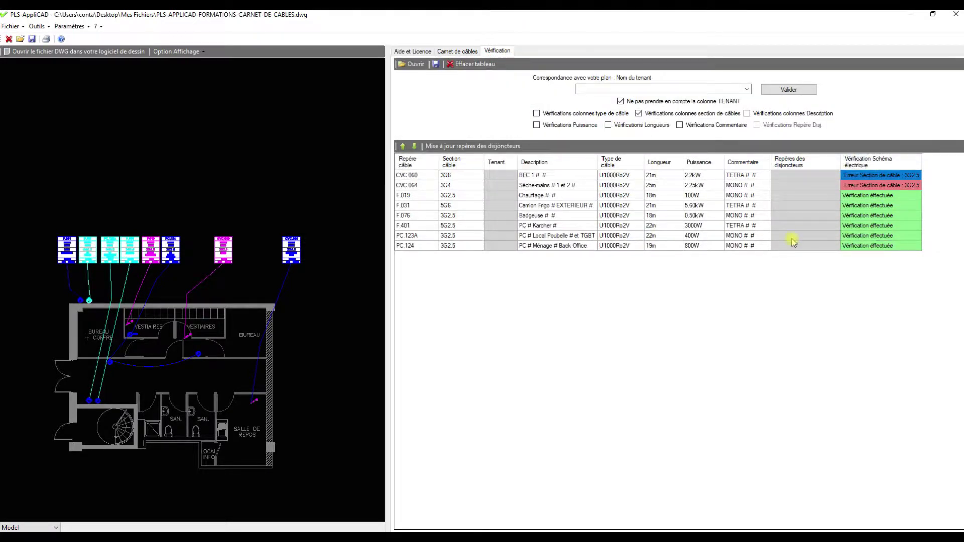
click(415, 177)
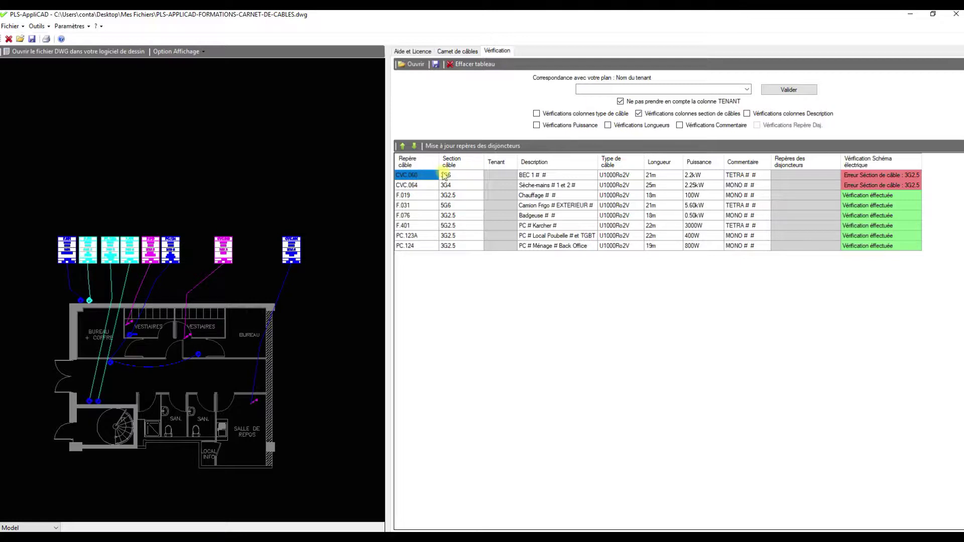
click(444, 179)
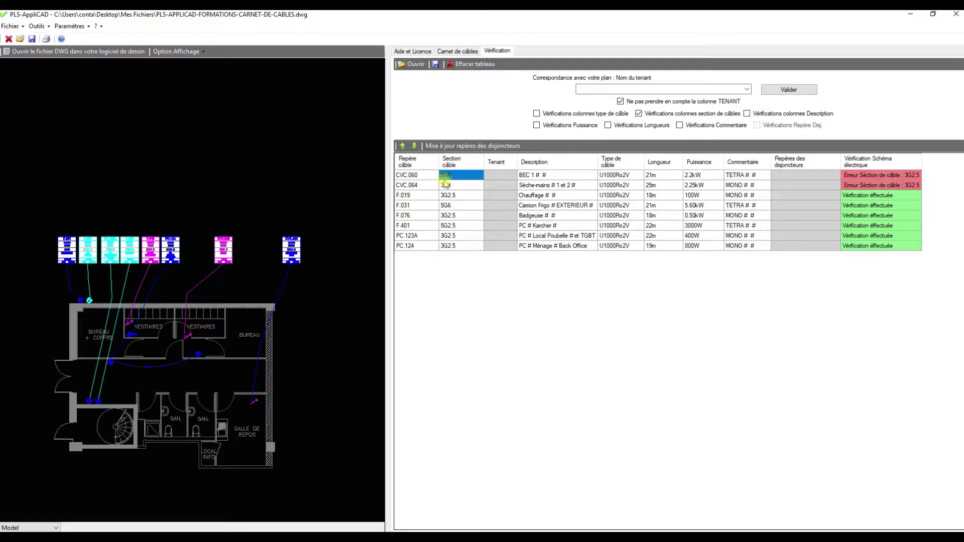
Sort the cable list by Repère câble and display the CVC.060 block in the drawing view
click(457, 51)
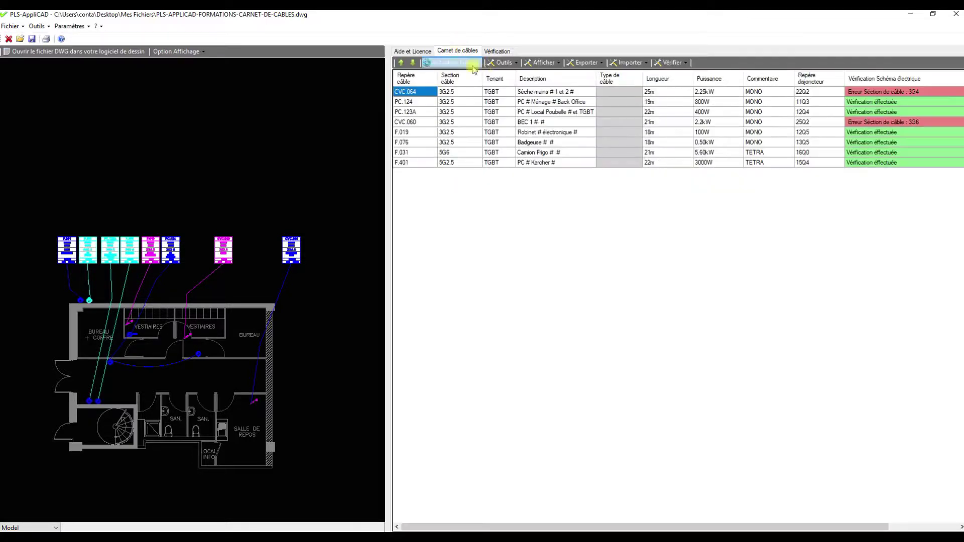
click(422, 80)
click(404, 92)
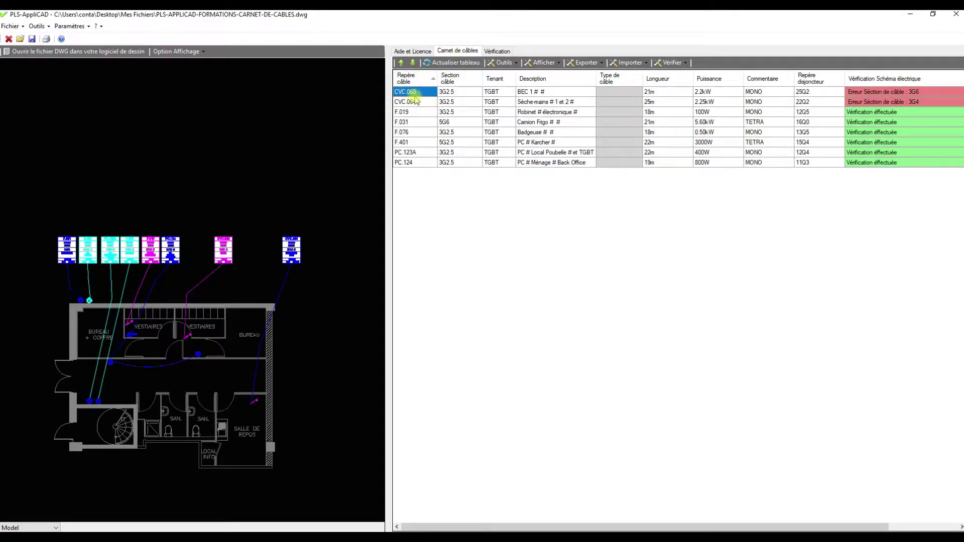
right_click(425, 92)
click(455, 97)
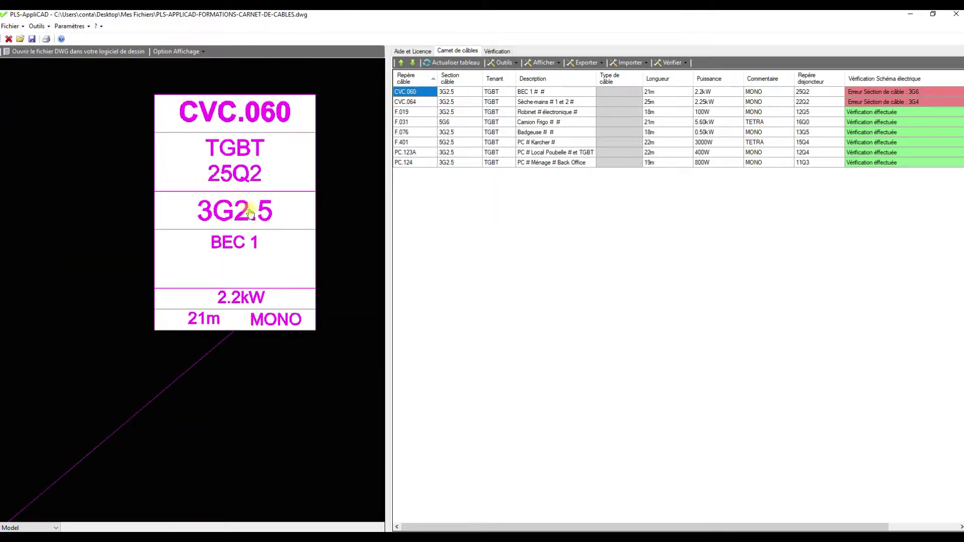
Import the schematic's cable section value 3G6 into cable CVC.060 of the cable list
click(446, 93)
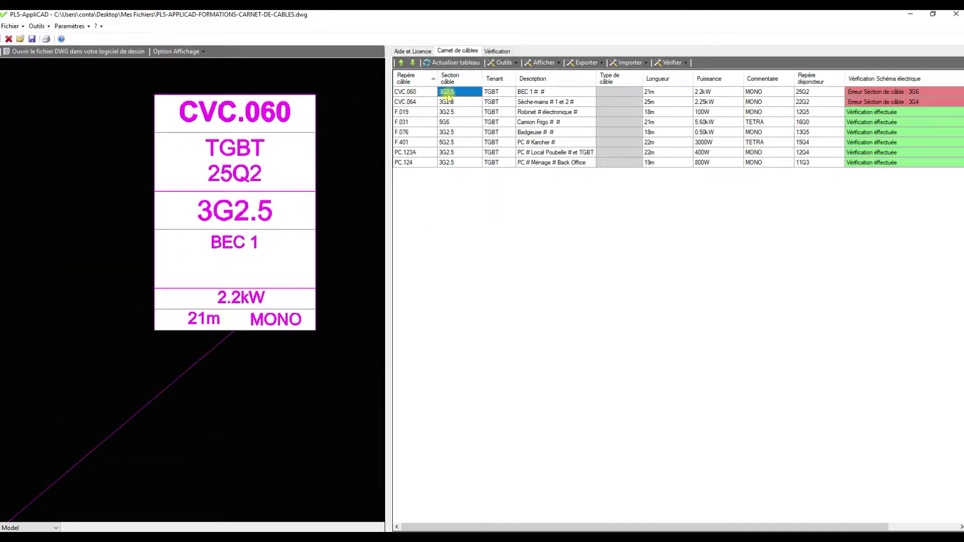
click(853, 94)
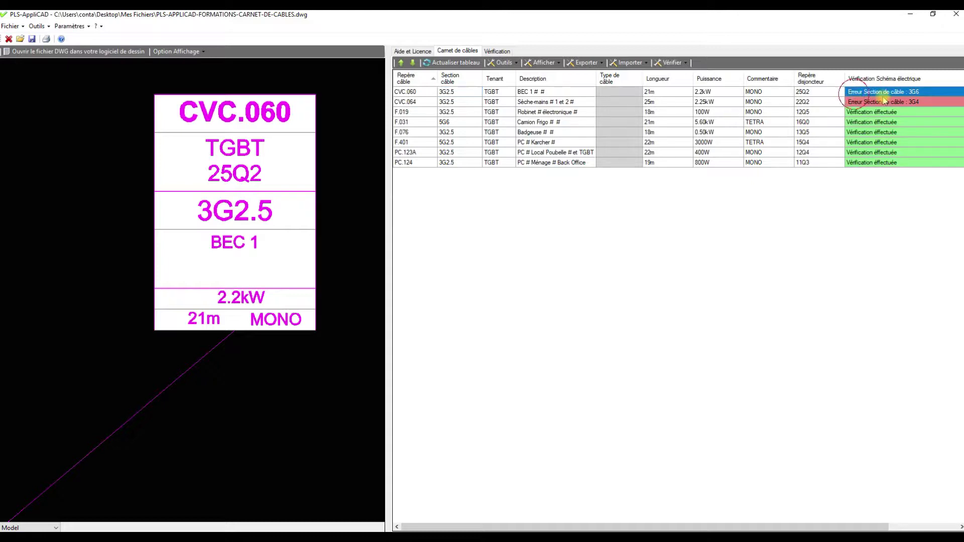
mouse_move(888, 100)
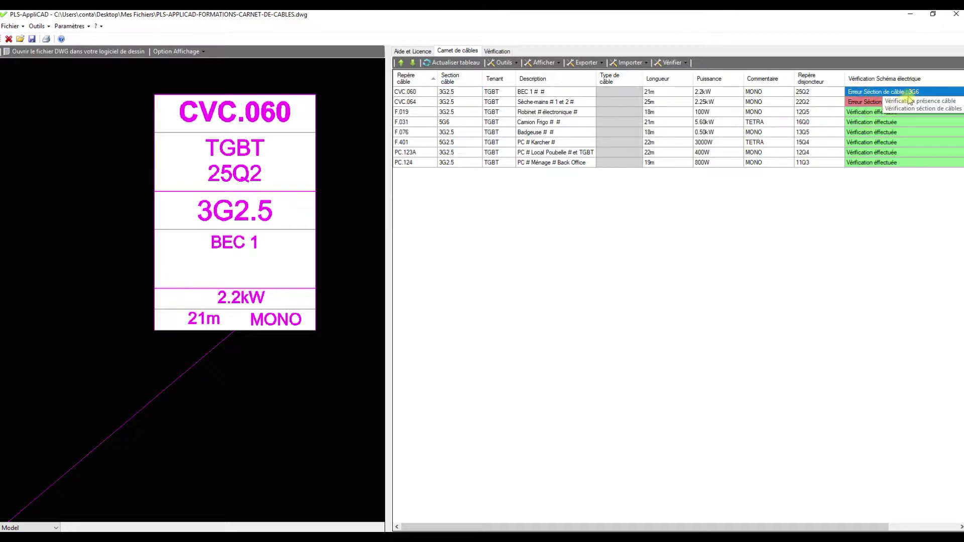
right_click(870, 96)
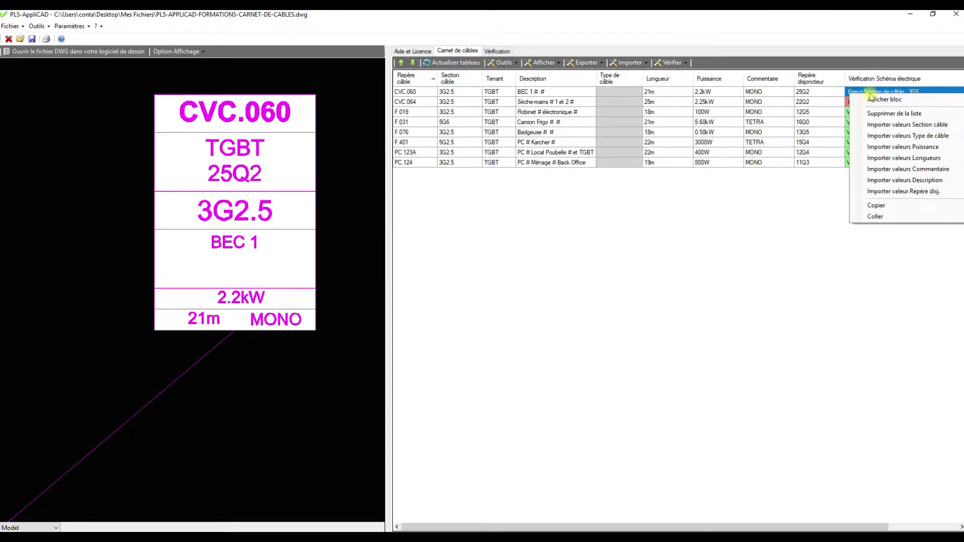
click(895, 124)
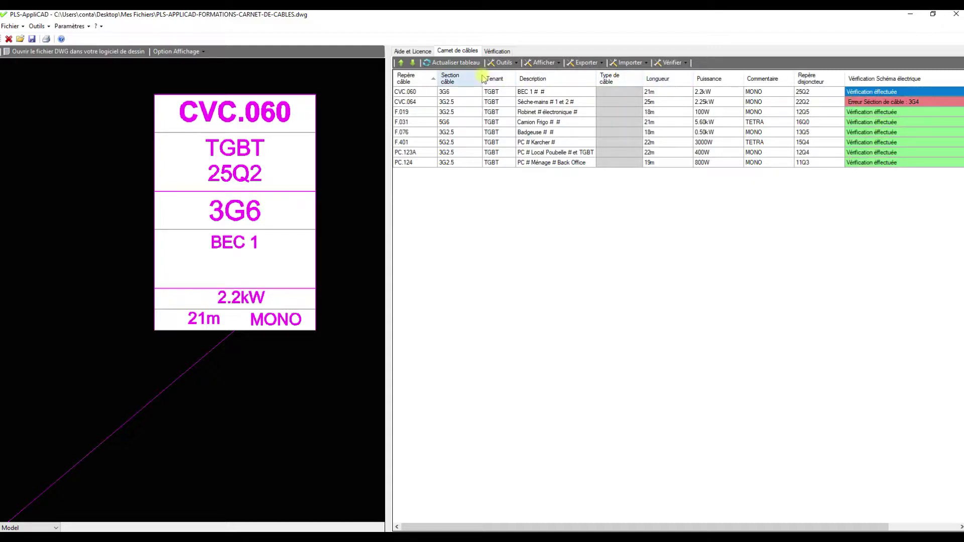
Check the cable section and verification status of CVC.060 in both the schematic table and the cable list
click(480, 123)
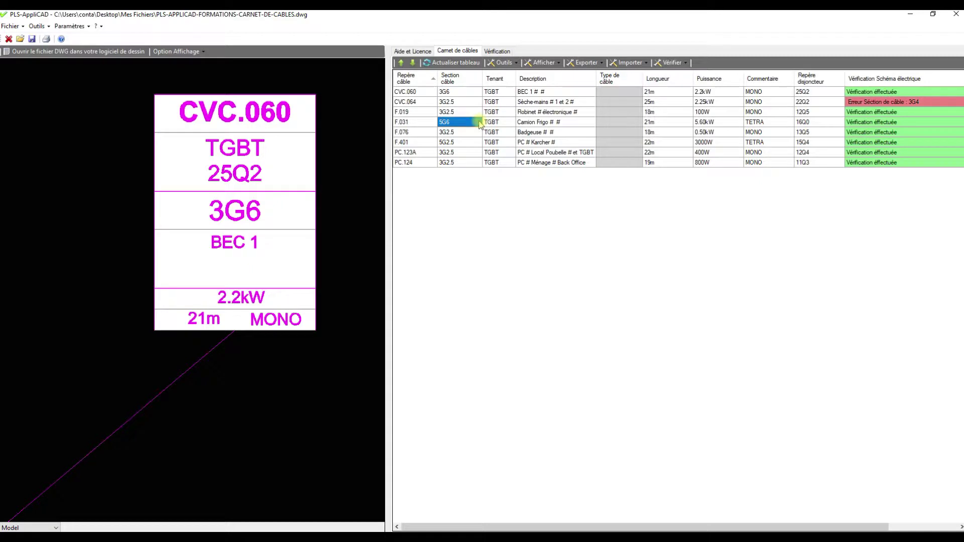
click(498, 51)
click(457, 51)
click(446, 94)
right_click(893, 95)
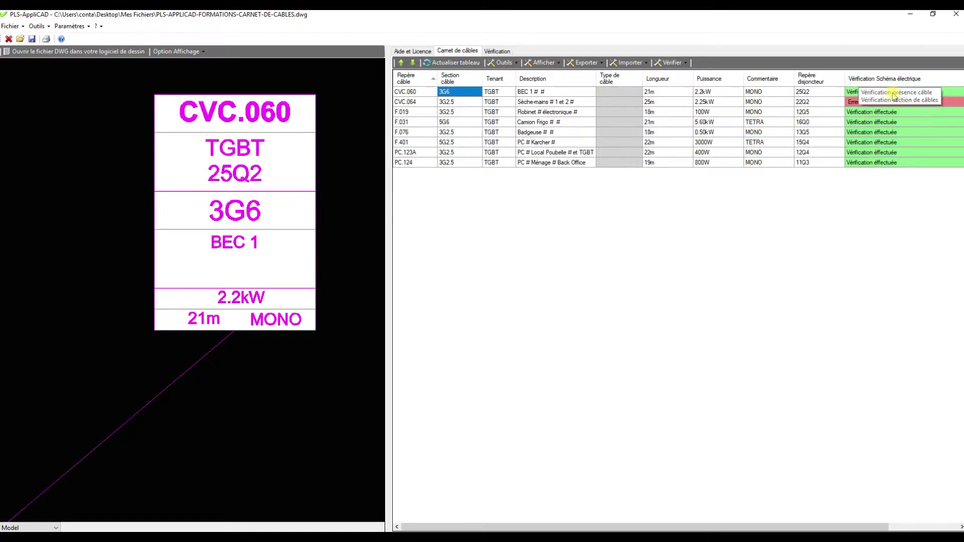
click(897, 100)
Display the CVC.064 block in the drawing and compare its cable section with the schematic table
click(876, 102)
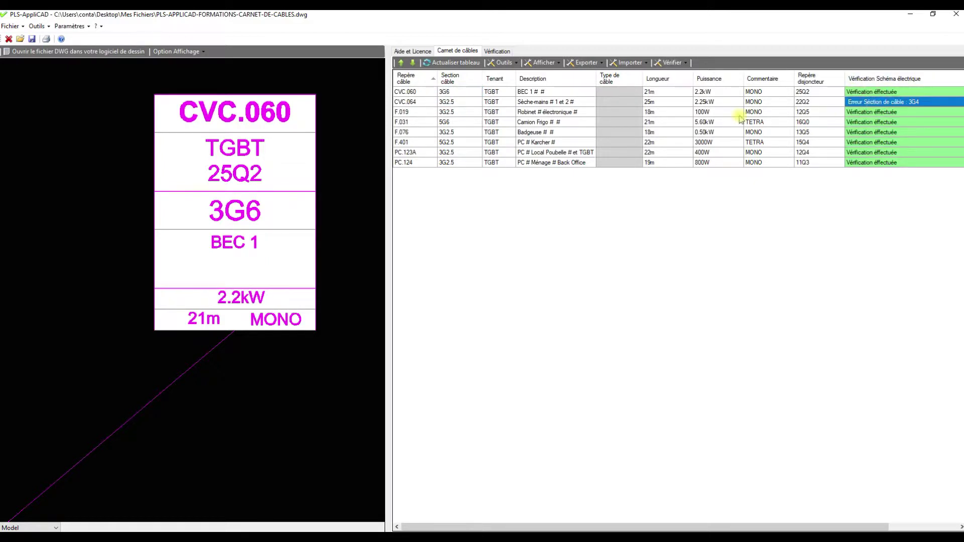
right_click(407, 105)
click(426, 111)
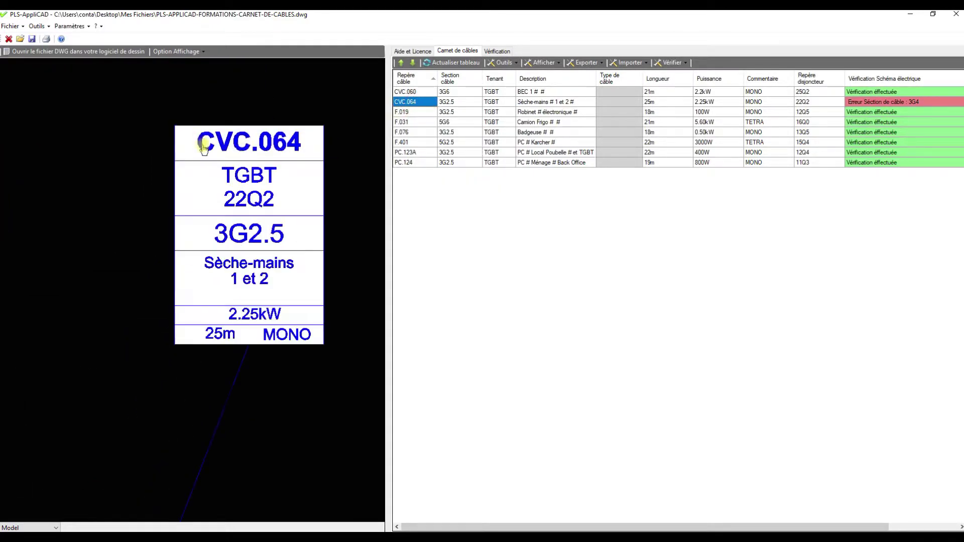
click(447, 104)
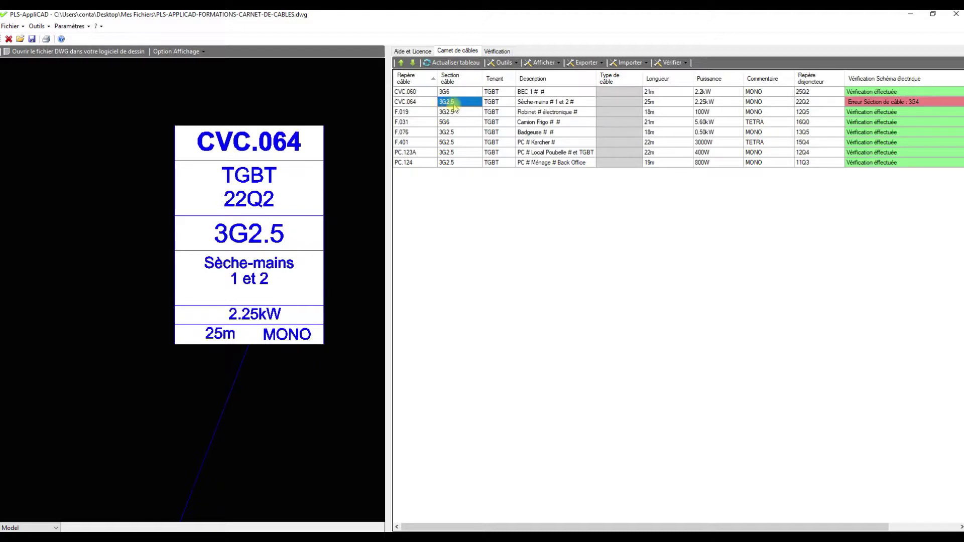
click(497, 51)
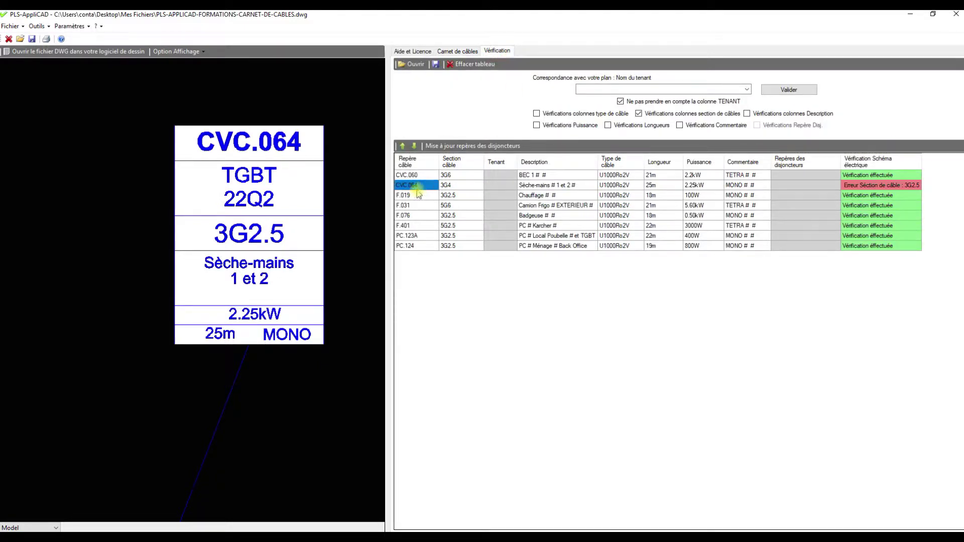
Import the cable list's section value 3G2.5 into cable CVC.064 of the schematic table
click(447, 186)
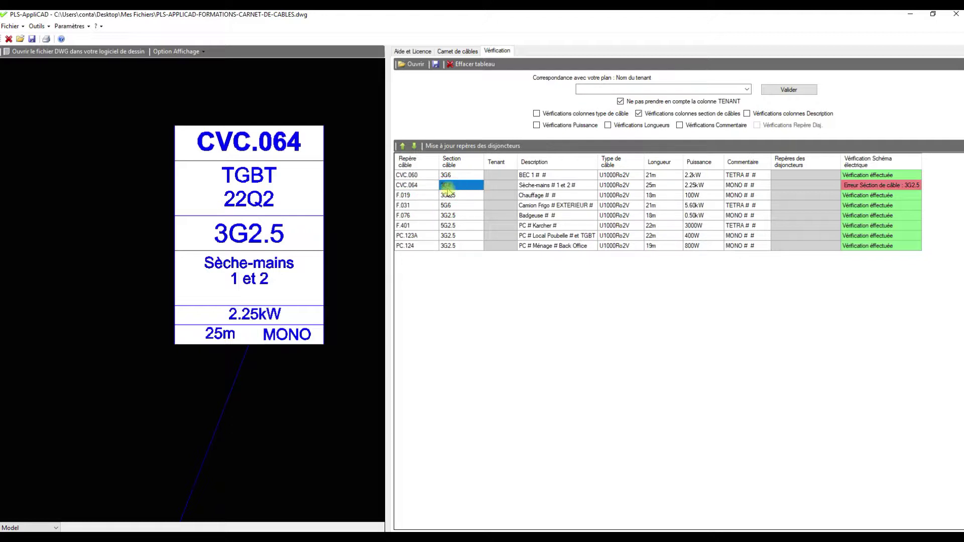
click(873, 187)
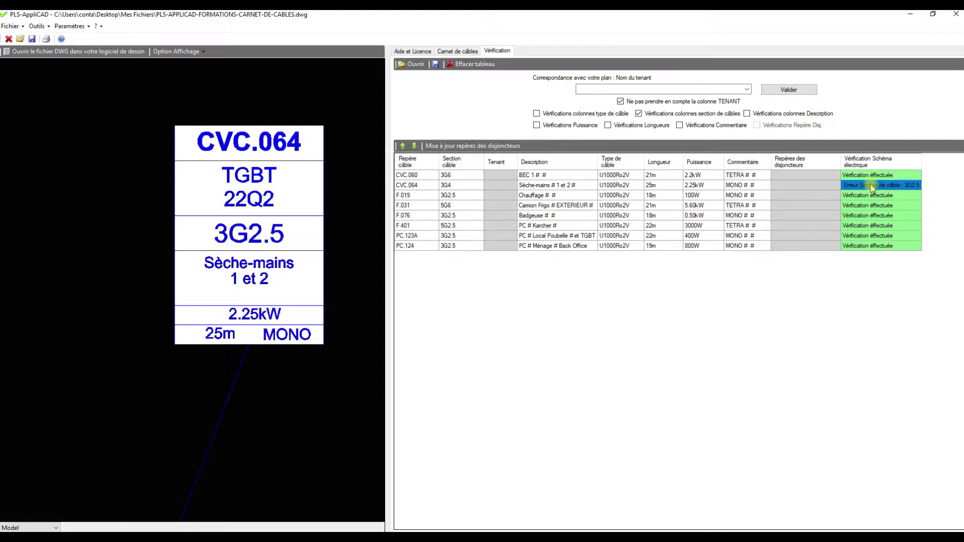
right_click(871, 186)
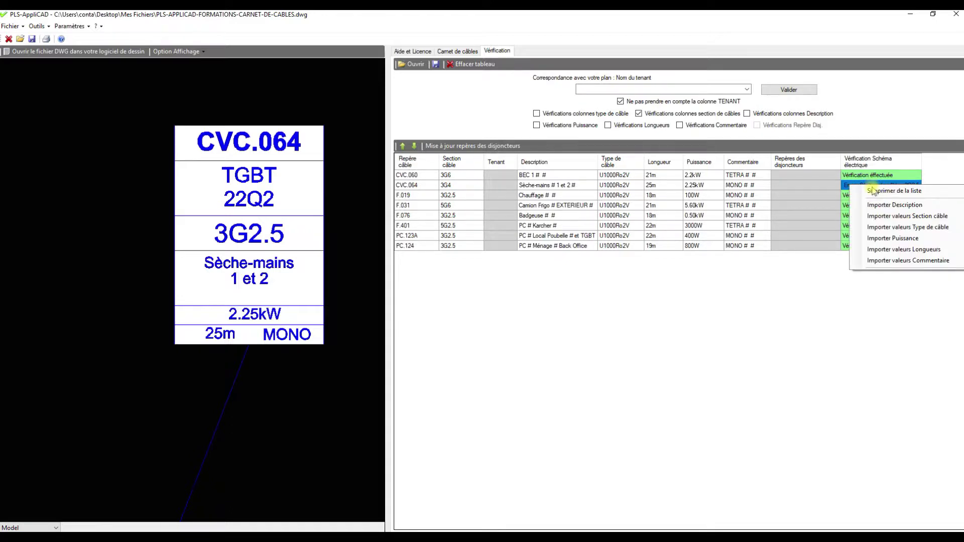
click(881, 217)
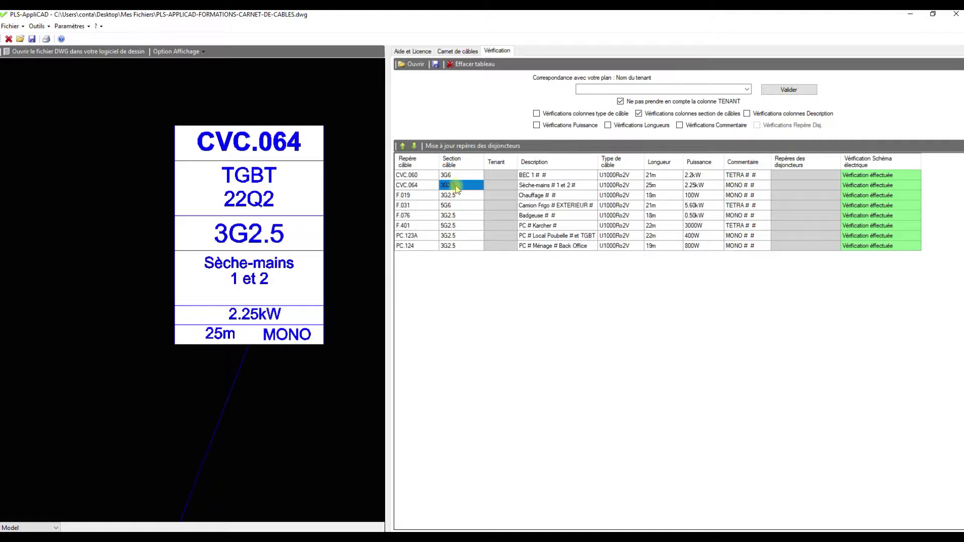
Enable verification of description, power, lengths and comments, and examine the flagged cables in the schematic table
click(748, 114)
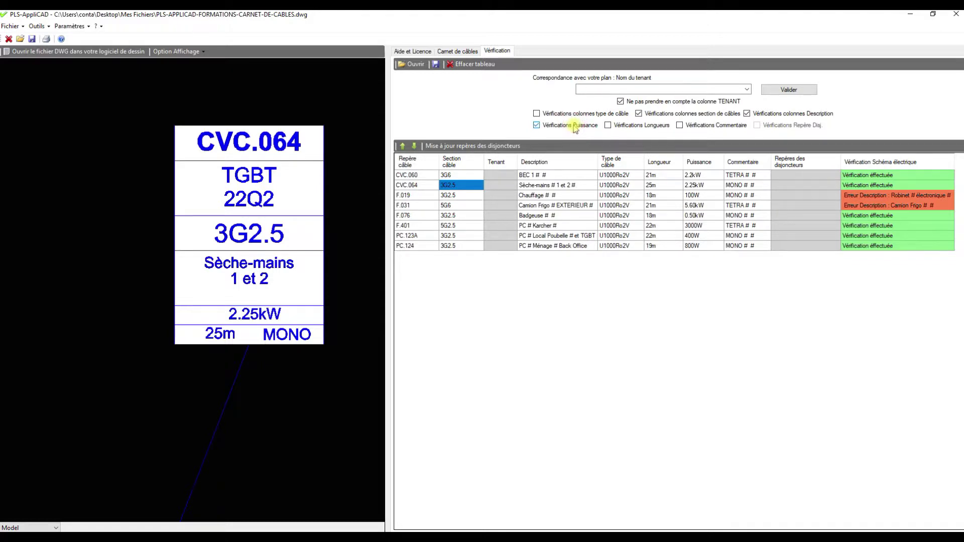
click(638, 125)
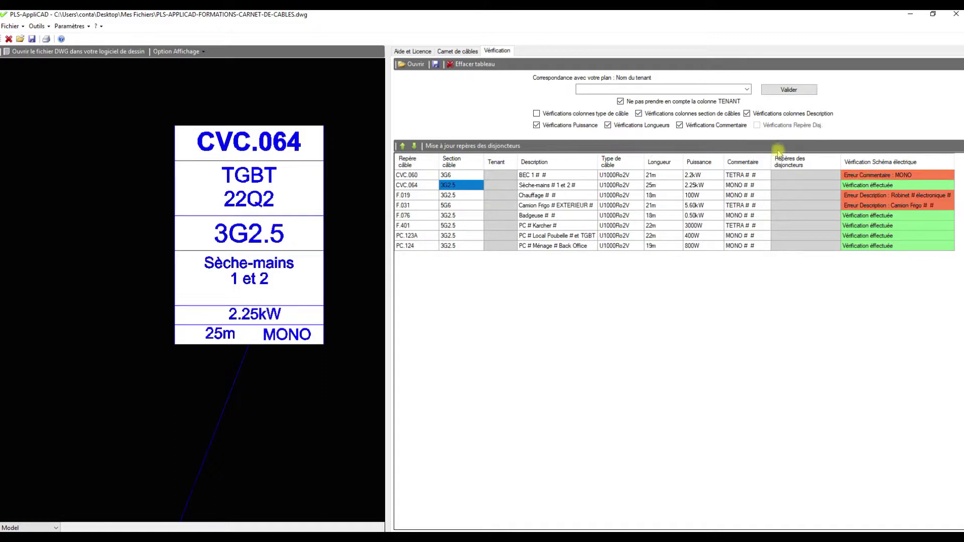
click(753, 175)
click(410, 176)
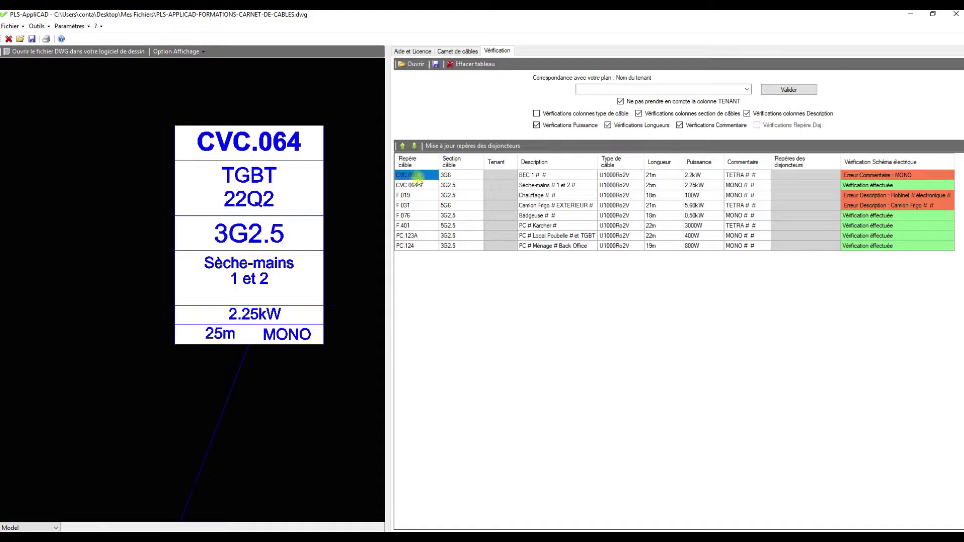
drag(860, 195, 862, 206)
click(421, 199)
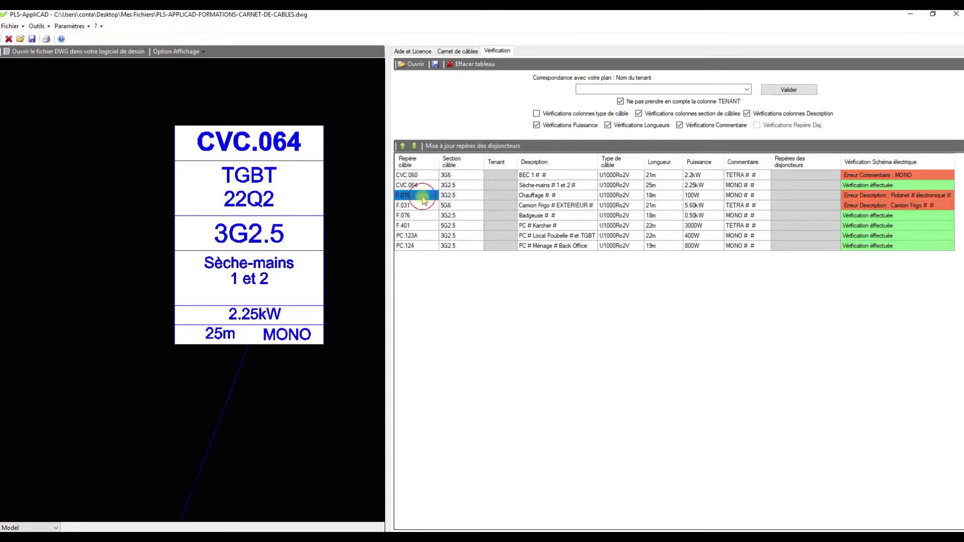
Sort the cable list by Vérification Schéma électrique and import the schematic descriptions into cables F.031 and F.019
click(445, 52)
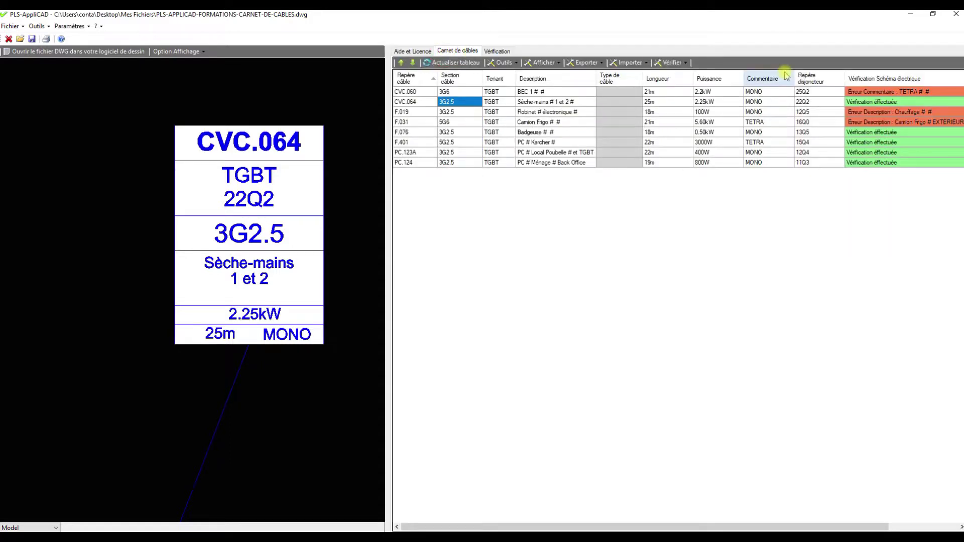
click(871, 79)
click(867, 103)
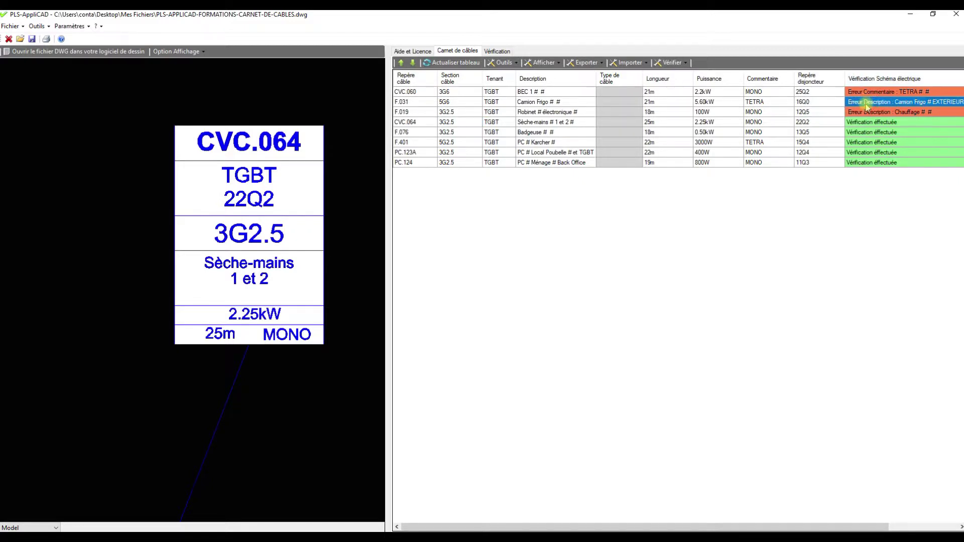
drag(867, 109, 868, 113)
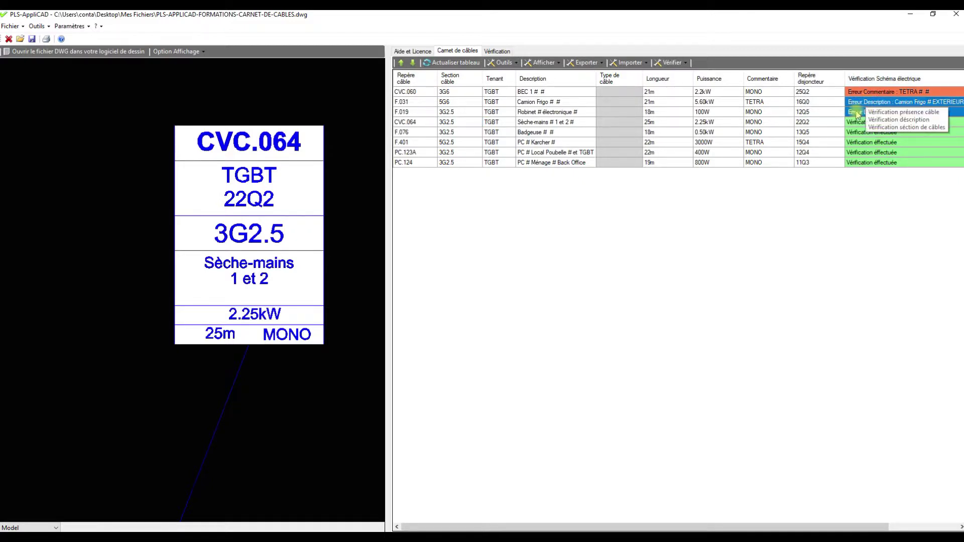
right_click(850, 112)
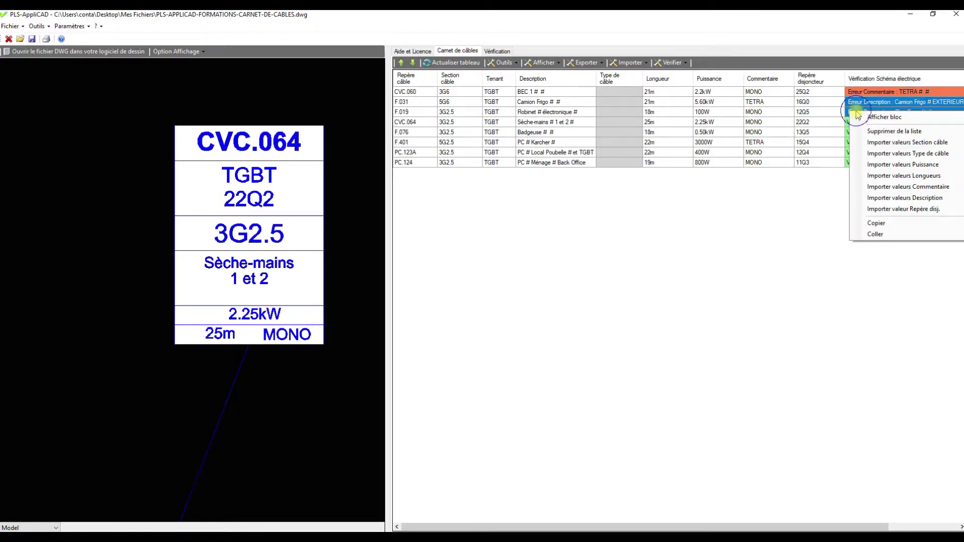
click(878, 198)
click(573, 111)
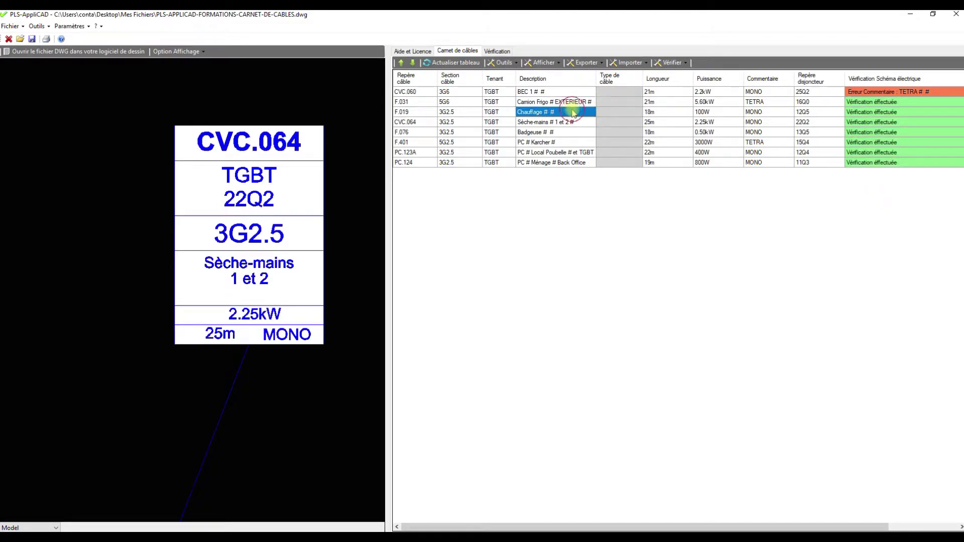
Import the schematic's comment value TETRA # # into cable CVC.060 of the cable list
click(886, 92)
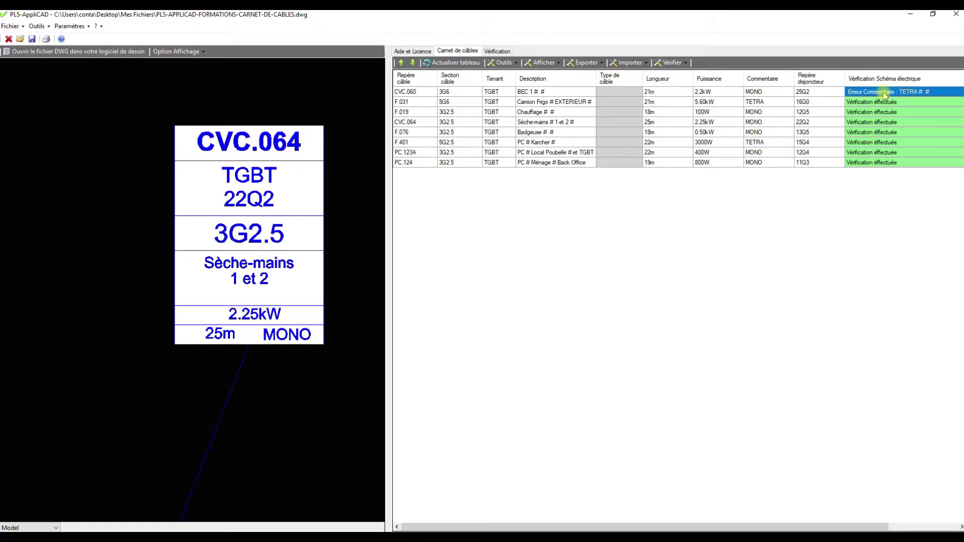
right_click(886, 93)
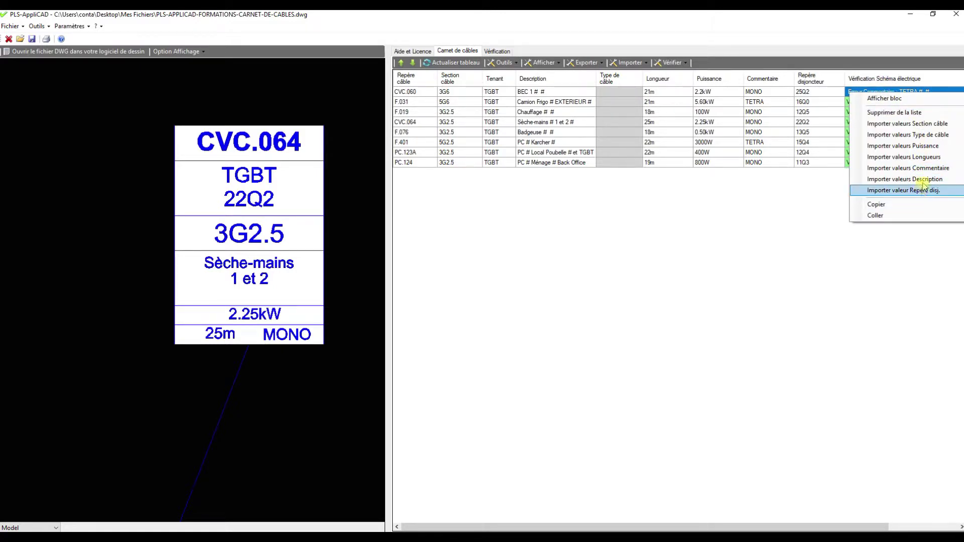
click(929, 168)
click(899, 144)
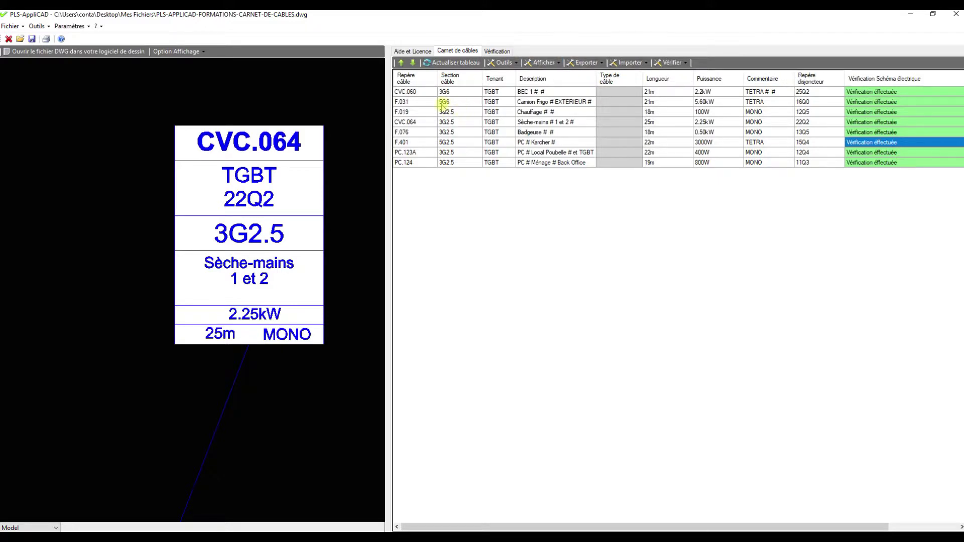
Check the verification status of all cables in both the cable list and the schematic table
drag(872, 92, 868, 172)
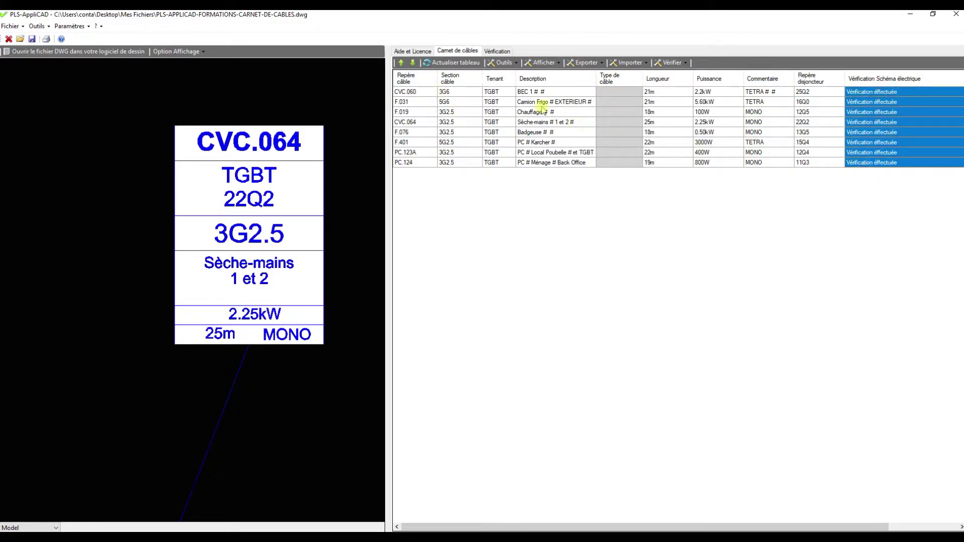
click(497, 51)
click(884, 177)
drag(884, 180, 868, 254)
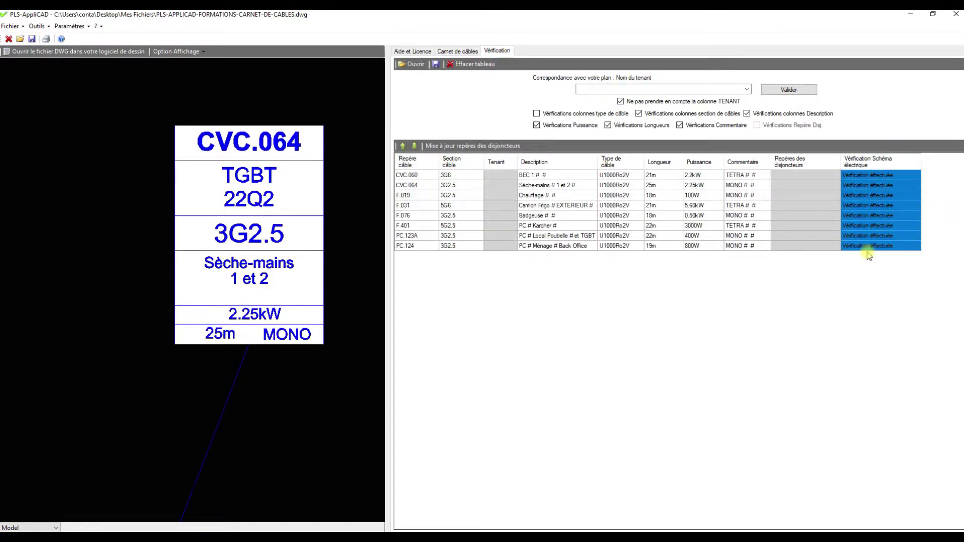
click(457, 51)
click(899, 112)
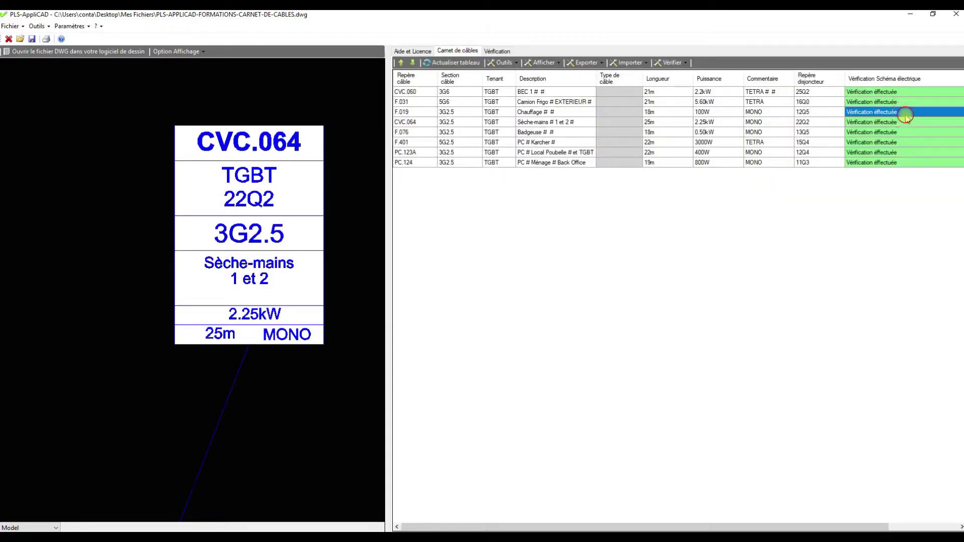
Update the circuit breaker references in the schematic table, filling the Repères des disjoncteurs column with 1Q1 to 1Q8
click(497, 51)
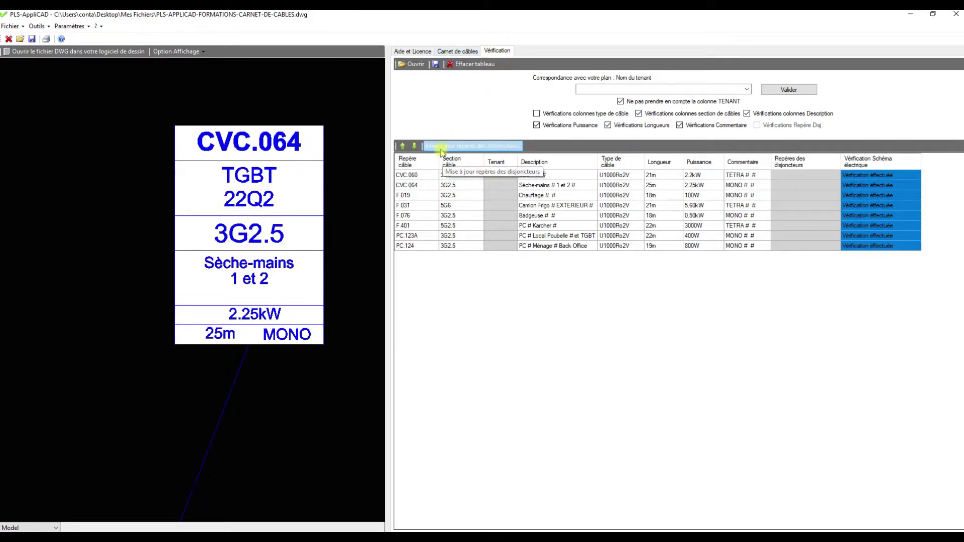
click(481, 151)
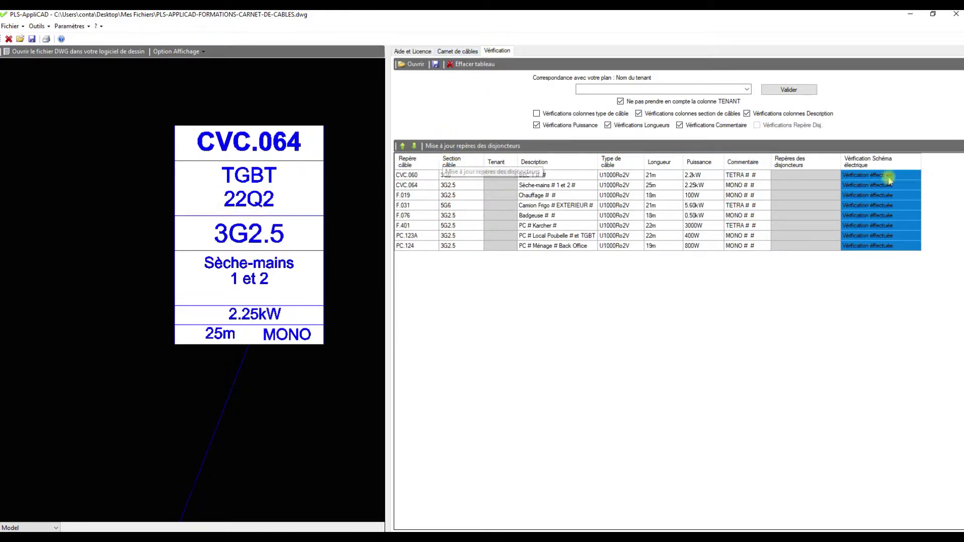
drag(804, 176, 798, 251)
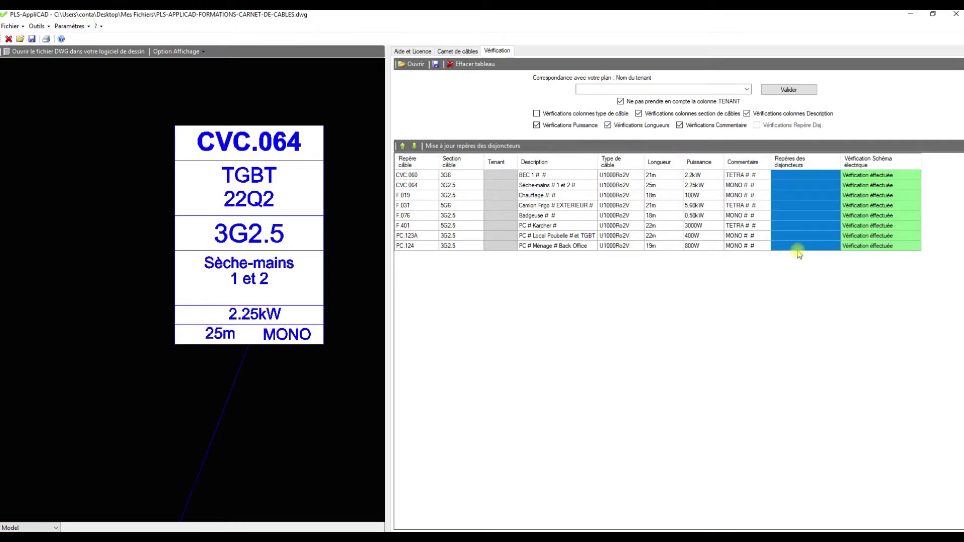
click(407, 175)
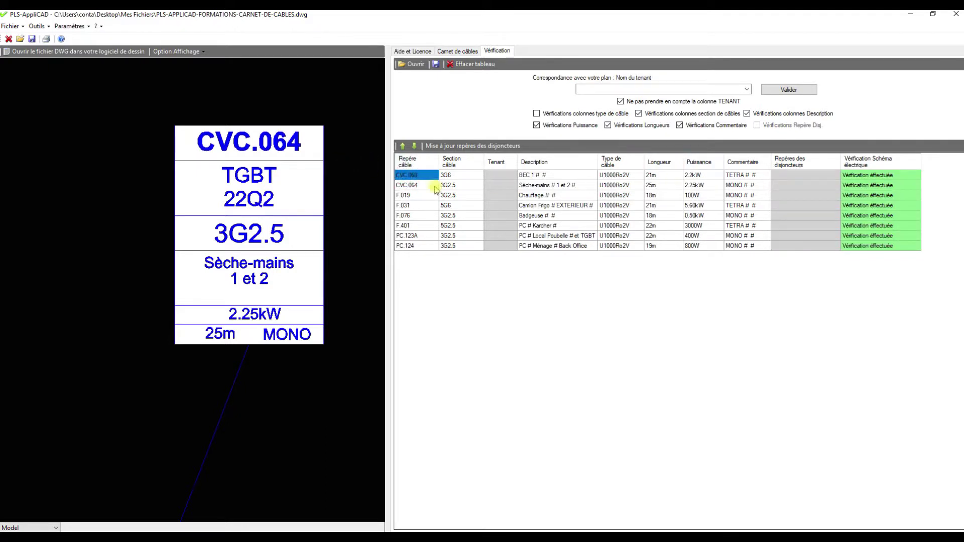
click(459, 151)
click(492, 304)
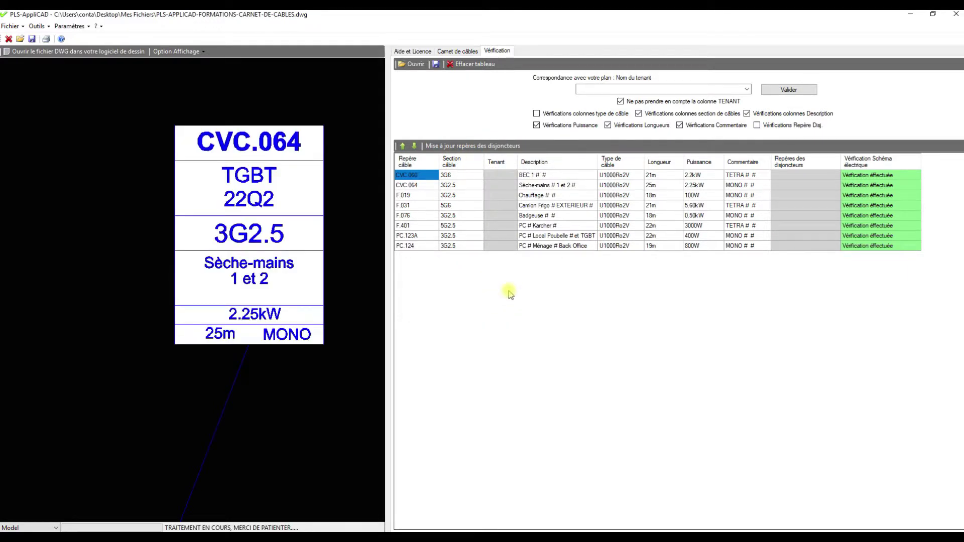
drag(792, 175, 787, 249)
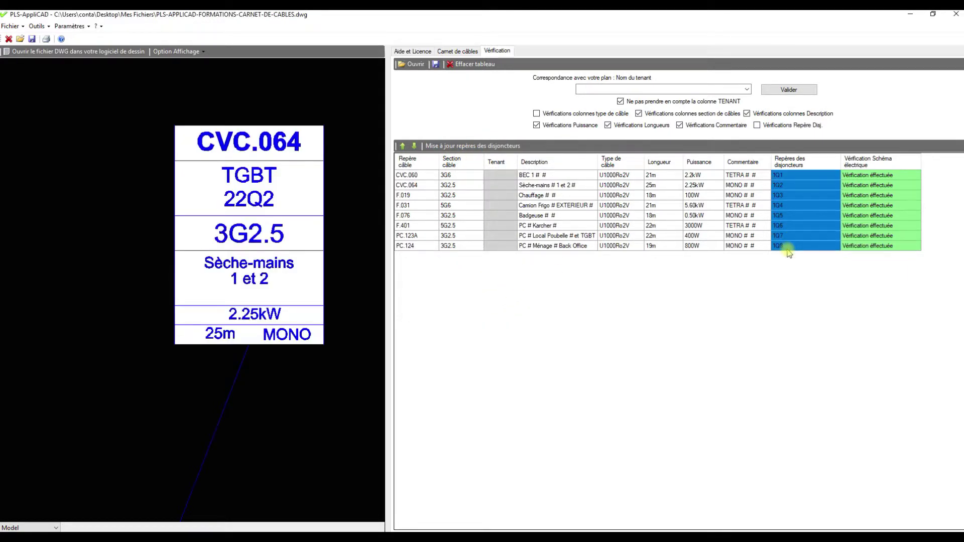
click(741, 245)
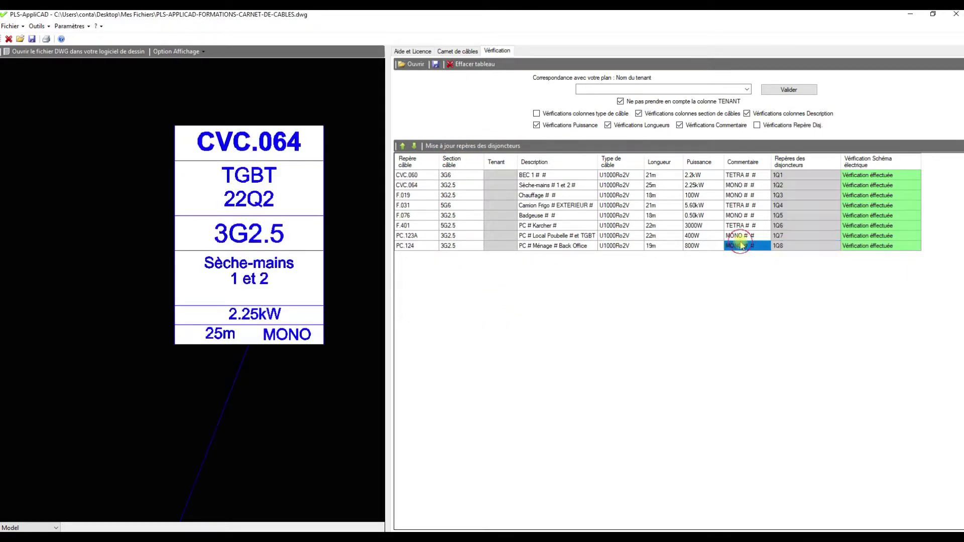
Enable verification of the breaker references (Repère Disj.) and examine the flagged rows of the schematic table
click(757, 126)
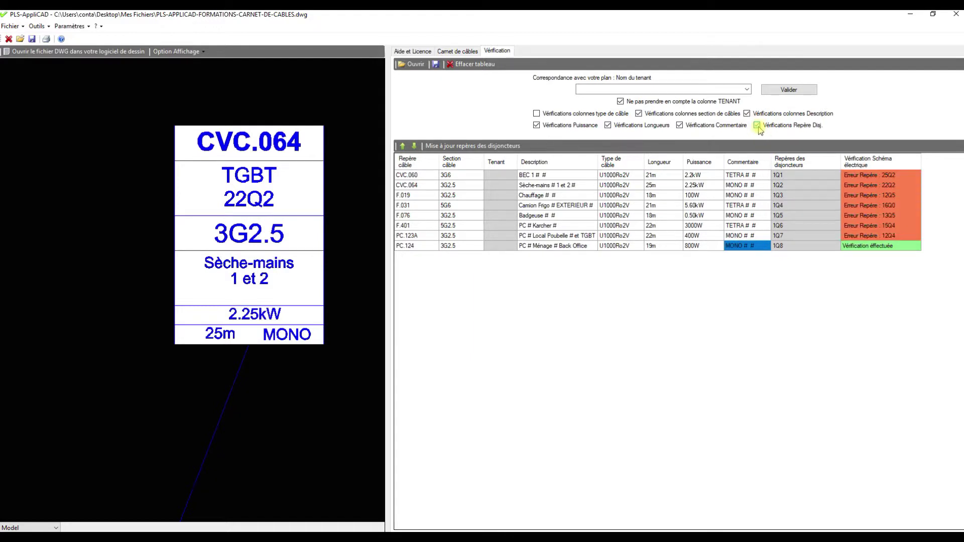
click(806, 175)
click(854, 185)
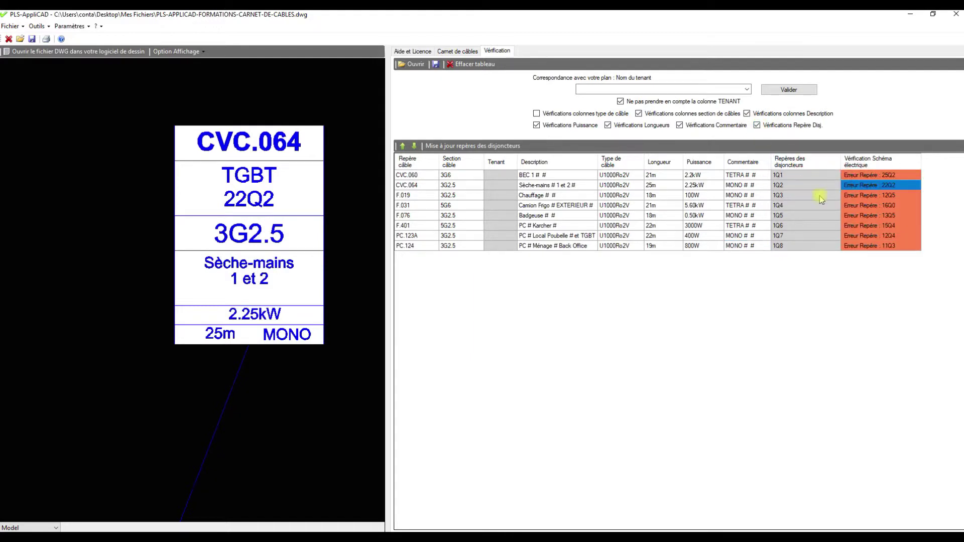
Import the schematic's breaker references 1Q1 to 1Q8 into all cables of the cable list and inspect the CVC.064 block
click(444, 54)
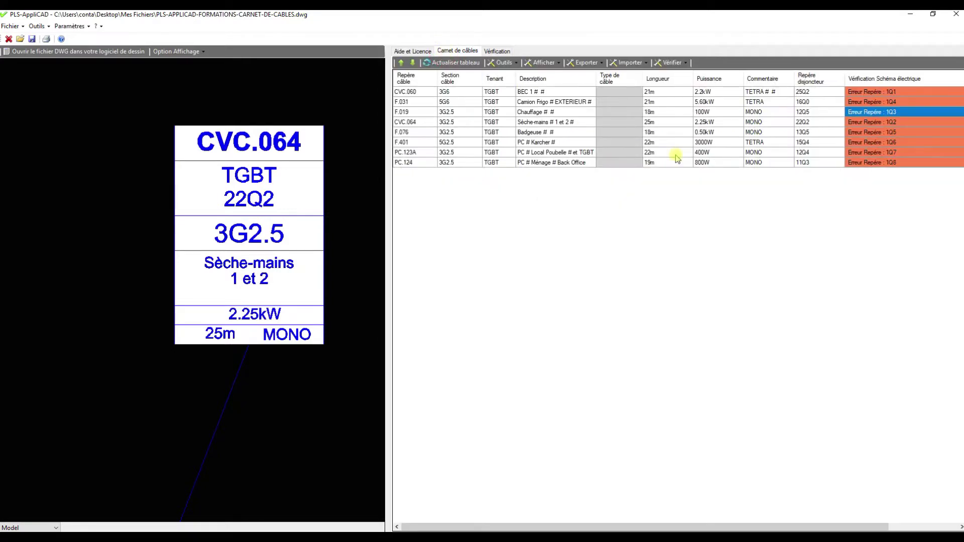
click(753, 152)
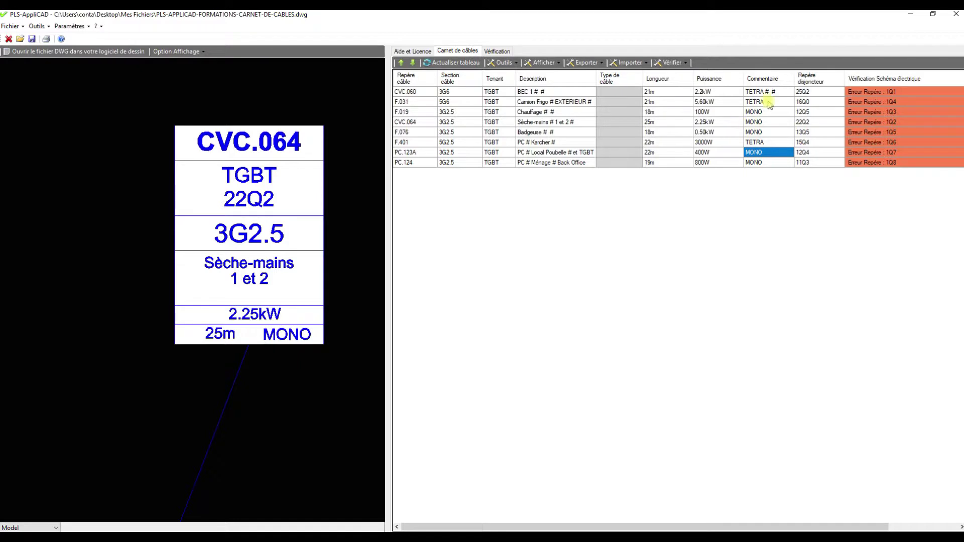
drag(876, 92, 863, 172)
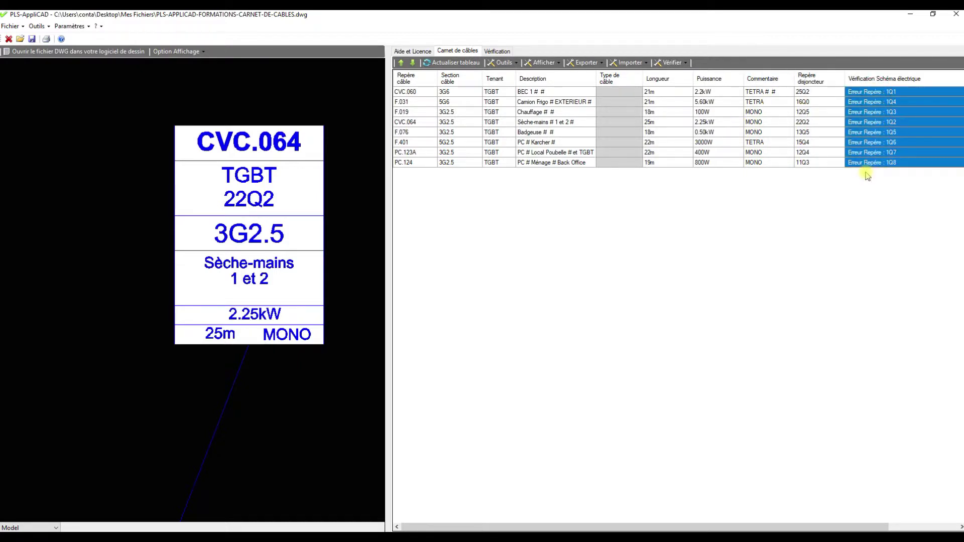
right_click(872, 123)
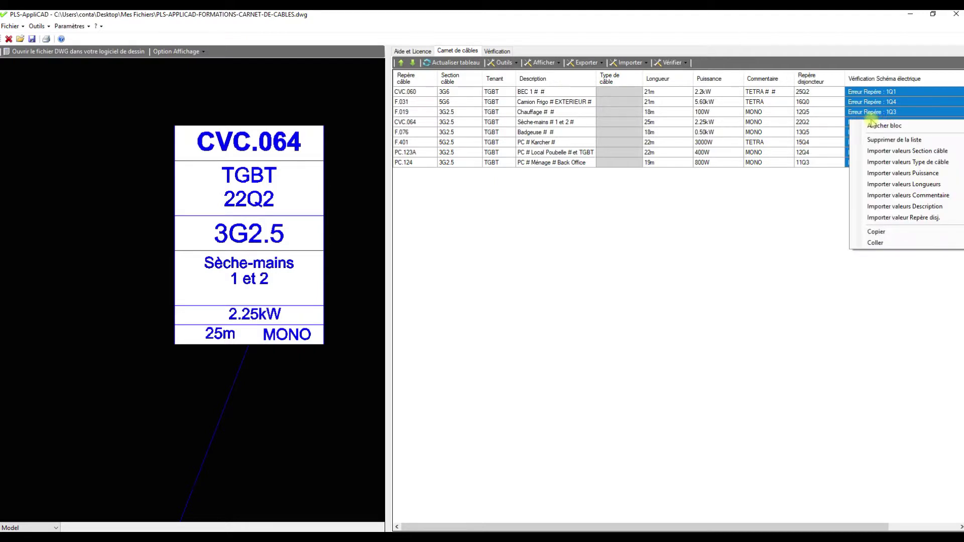
click(884, 218)
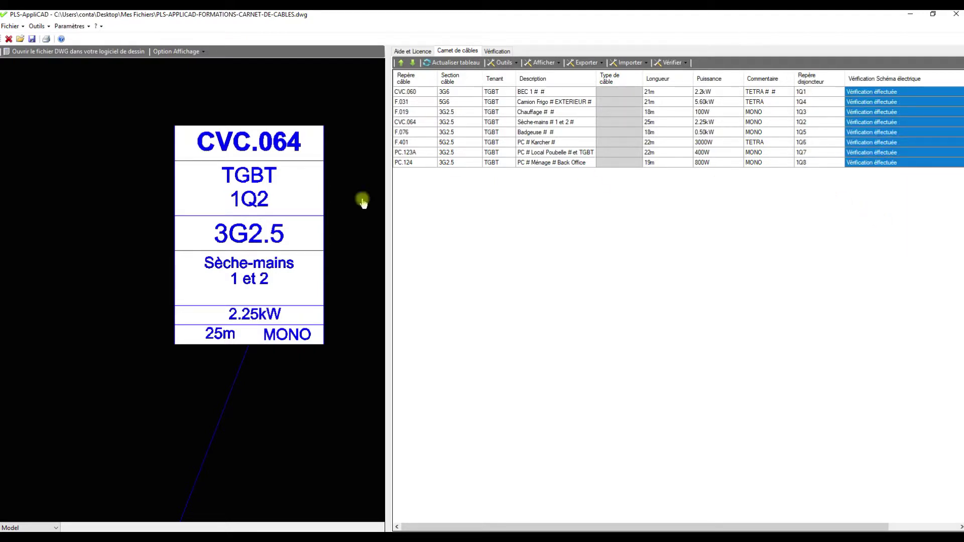
scroll(291, 206, down, 3)
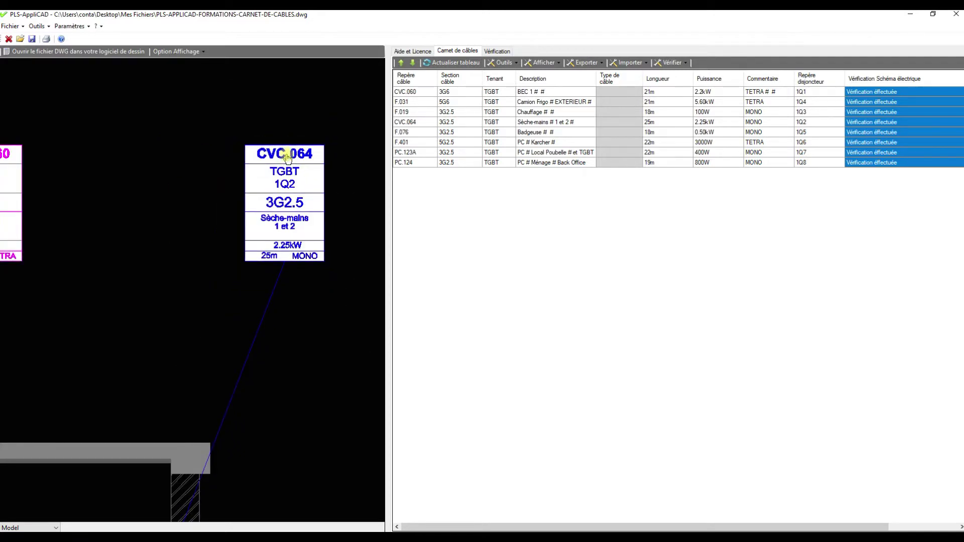
middle_drag(273, 176, 273, 180)
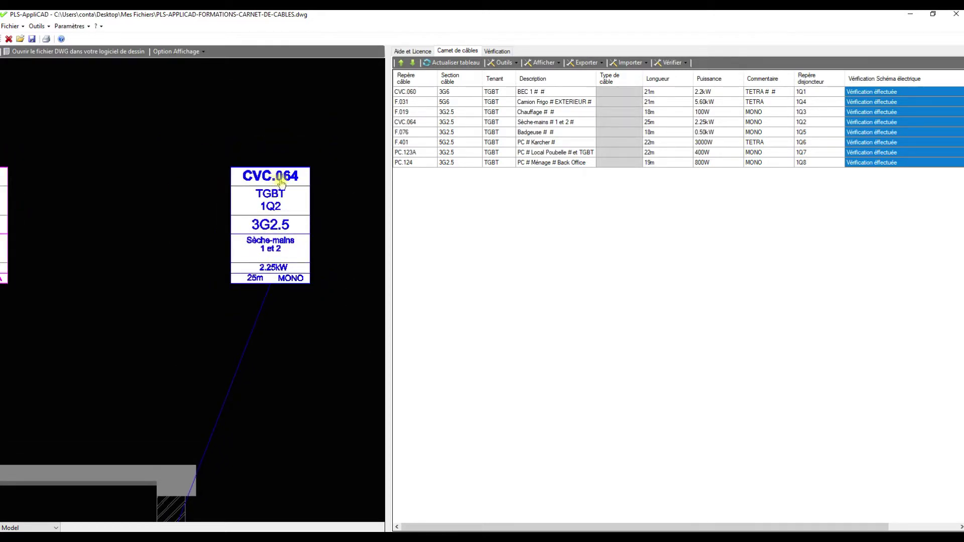
In the cable list, replace the cable reference F.031 with a copy of the reference CVC.060
click(491, 123)
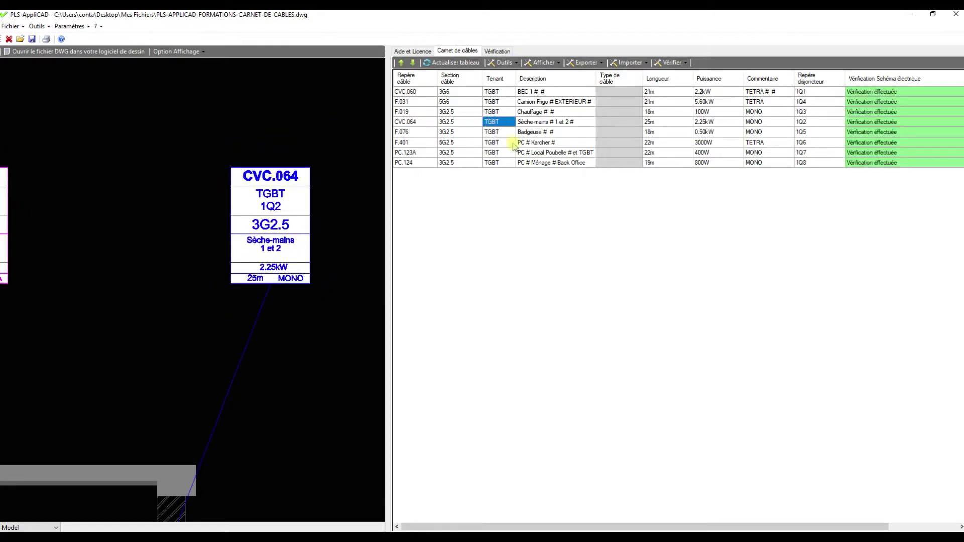
click(498, 51)
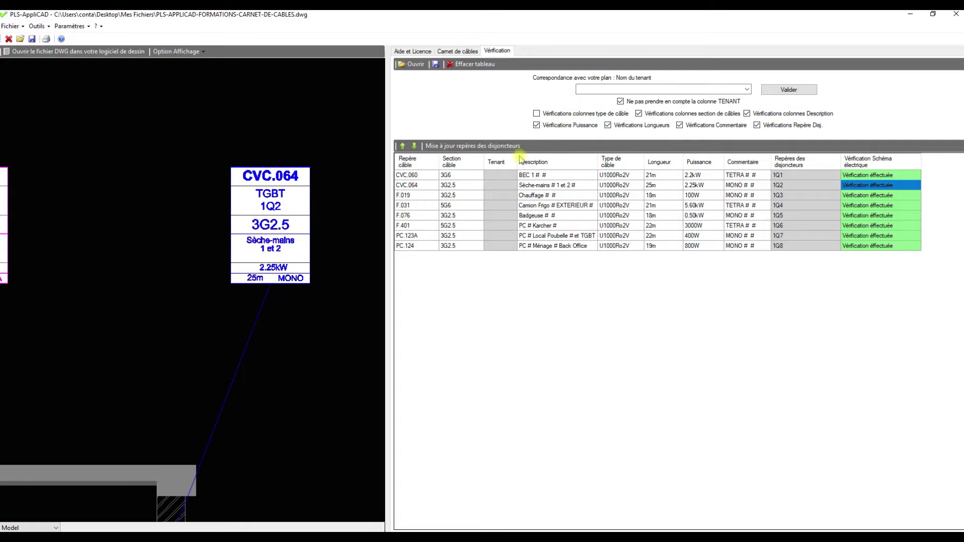
click(468, 53)
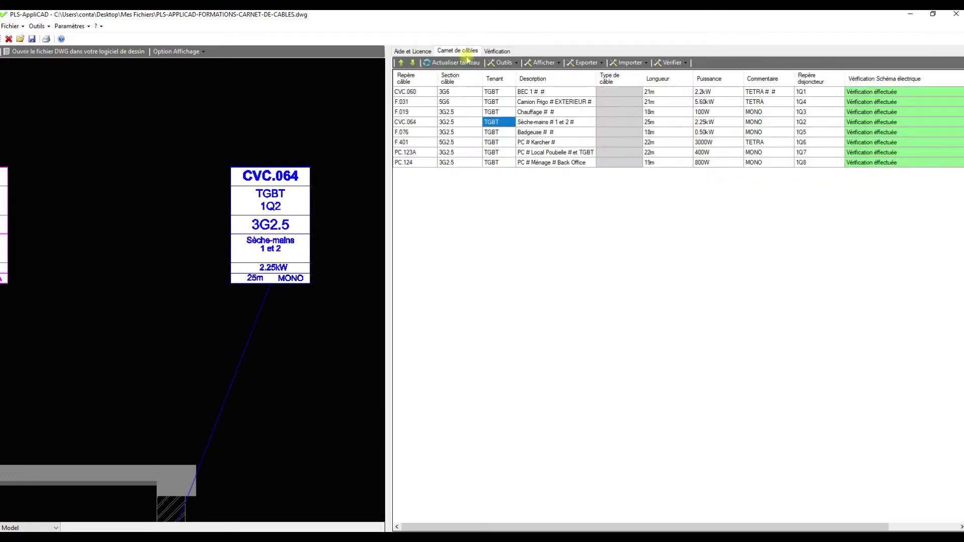
click(423, 92)
click(421, 93)
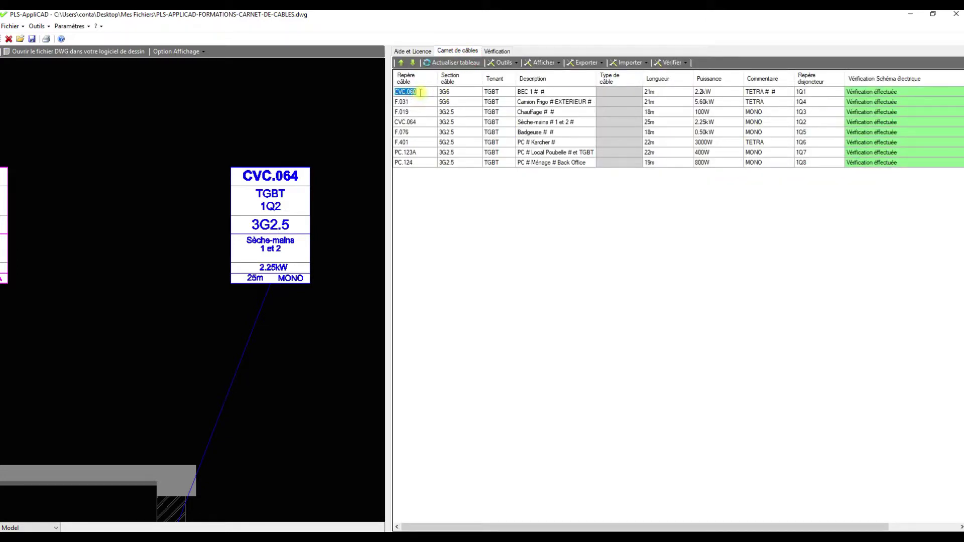
click(412, 101)
click(412, 102)
key(ctrl+v)
click(424, 92)
click(417, 102)
Set the Tenant of the first CVC.060 cable (BEC 1) in the cable list to TD1
click(491, 92)
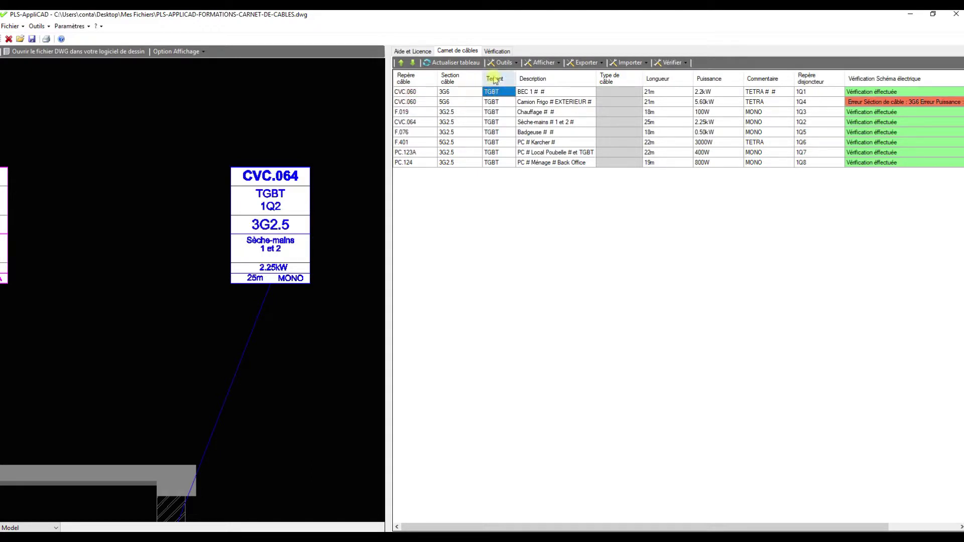
text(TD1)
key(Return)
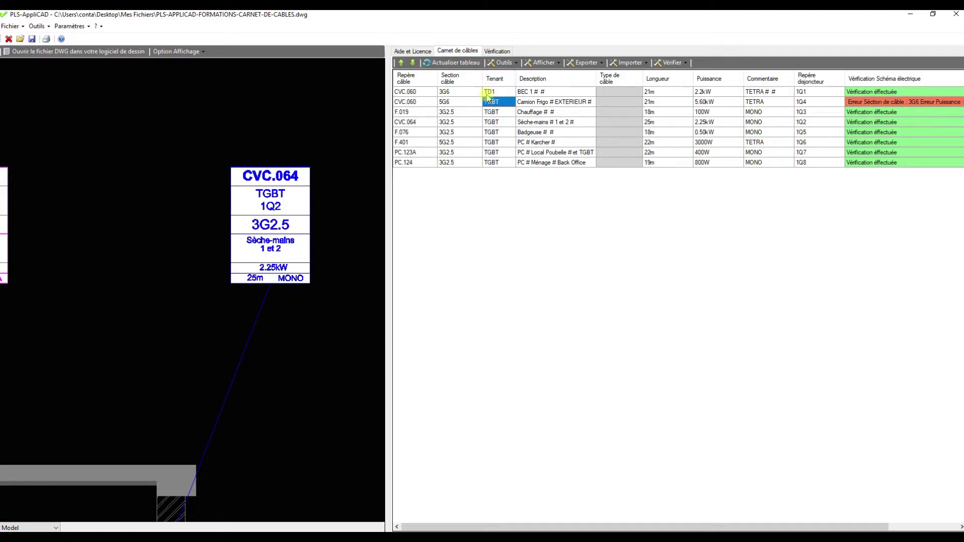
Include the TENANT column in the verification and match the schematic to the tenant TGBT
click(497, 51)
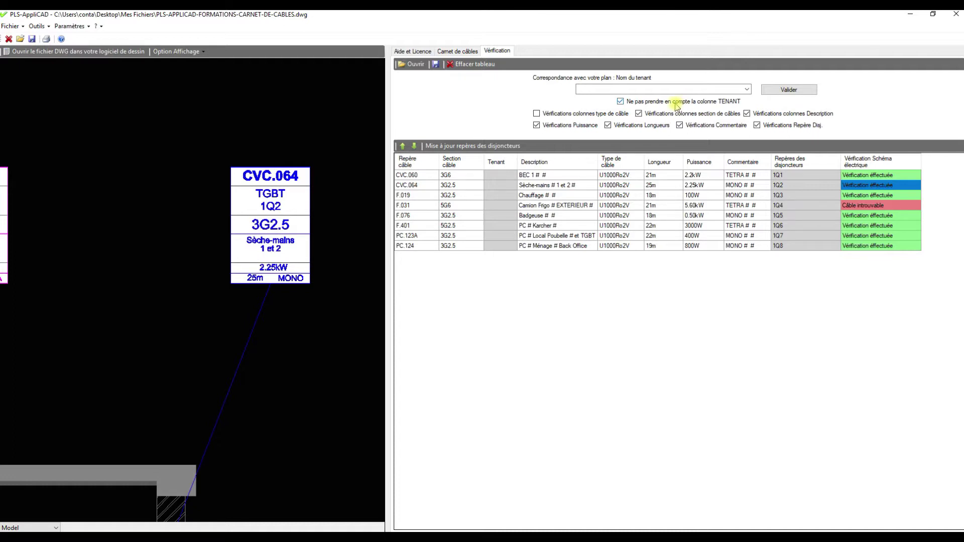
click(621, 102)
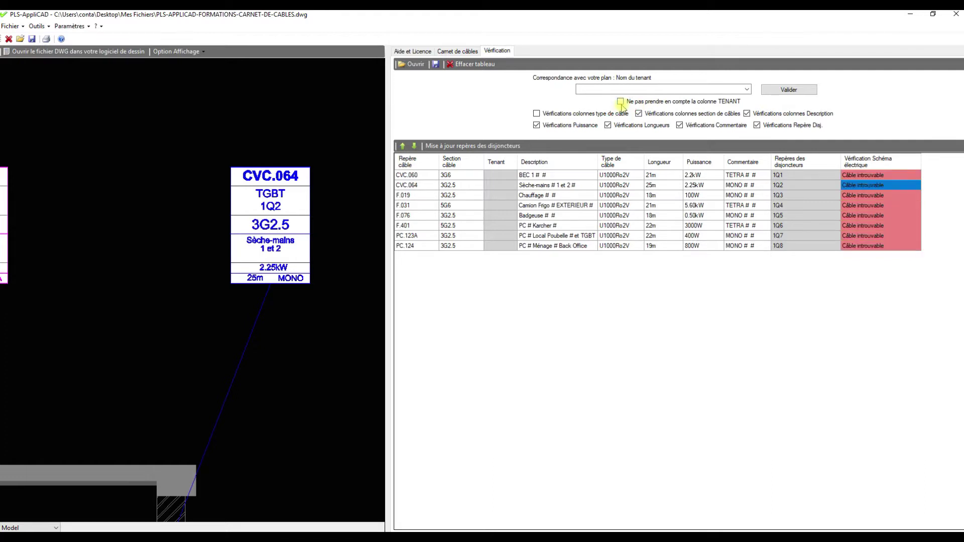
click(747, 90)
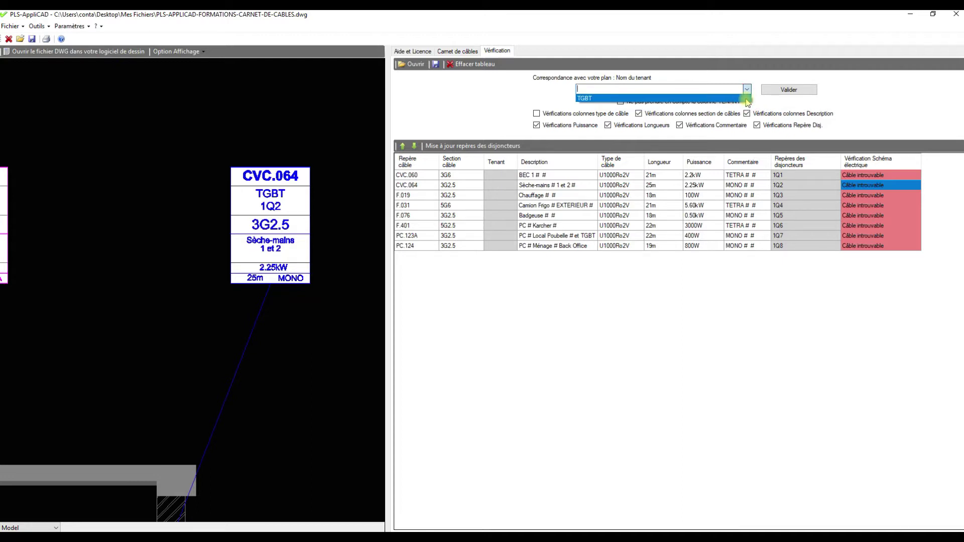
click(747, 99)
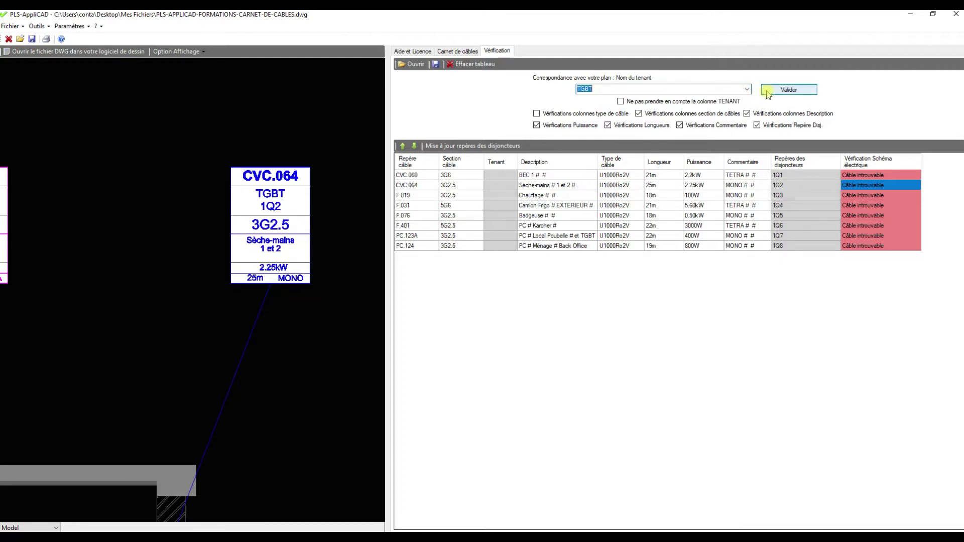
click(768, 92)
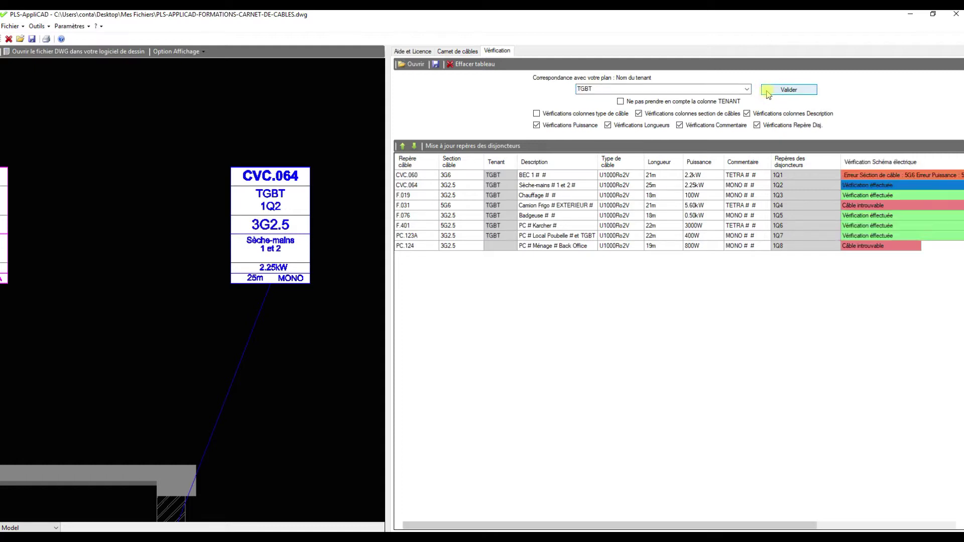
click(654, 195)
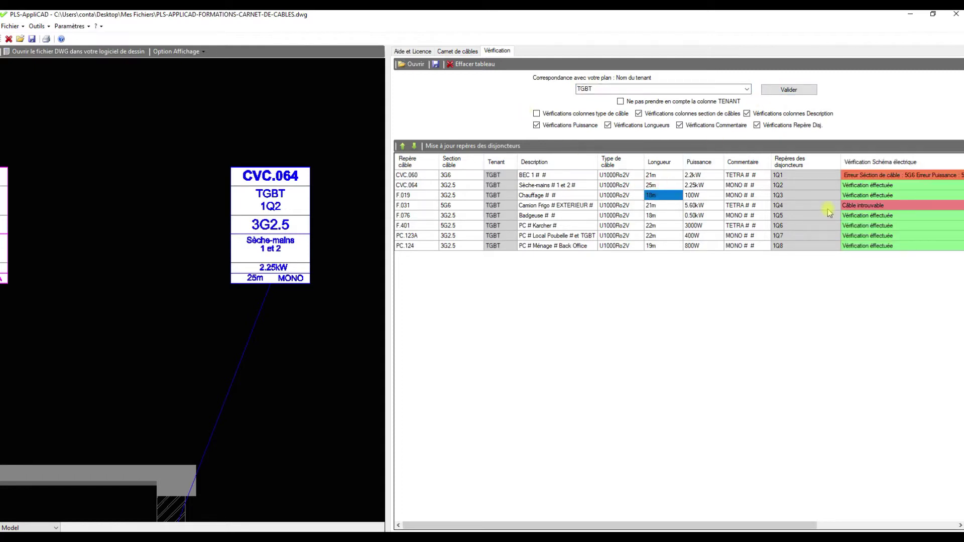
Compare the verification status of the two CVC.060 cables, tenants TD1 and TGBT, with the schematic table
click(458, 51)
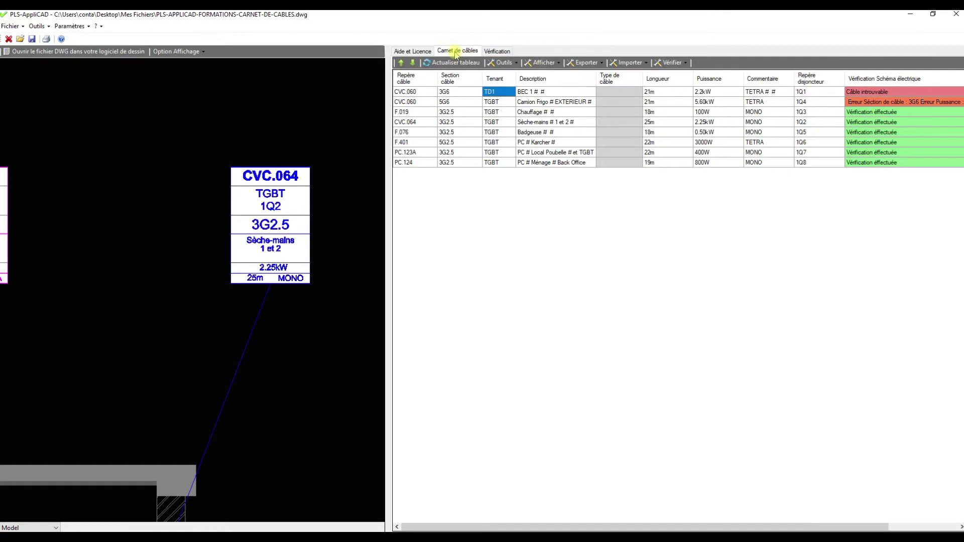
click(799, 122)
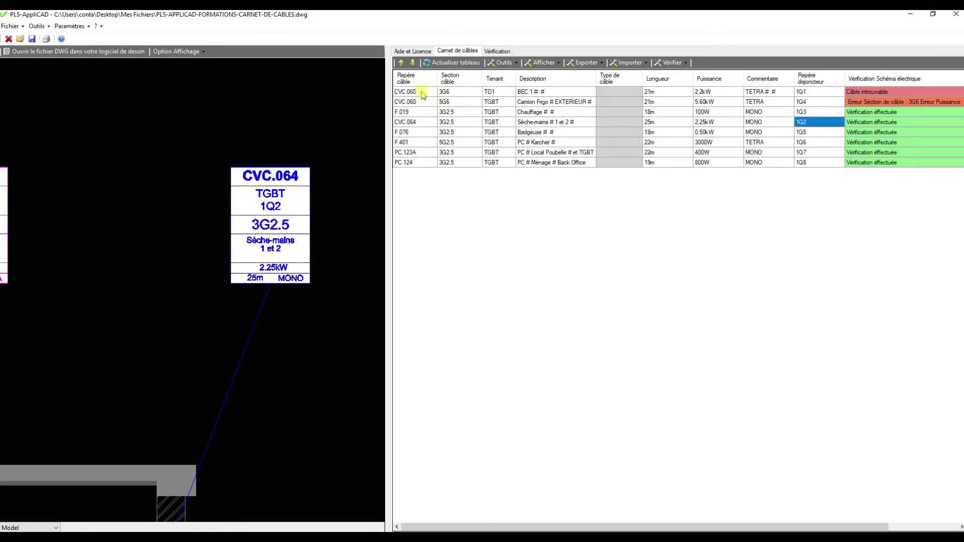
click(849, 92)
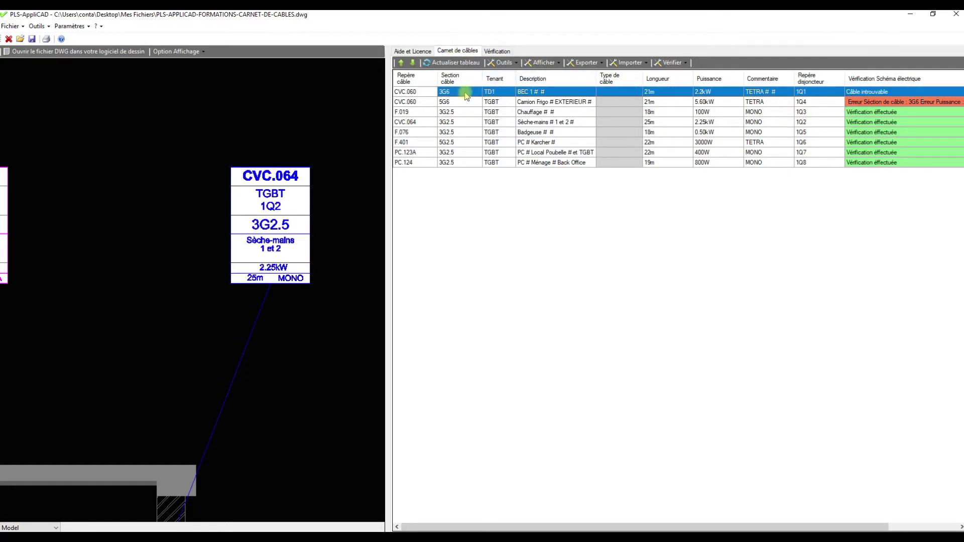
double_click(420, 93)
click(490, 92)
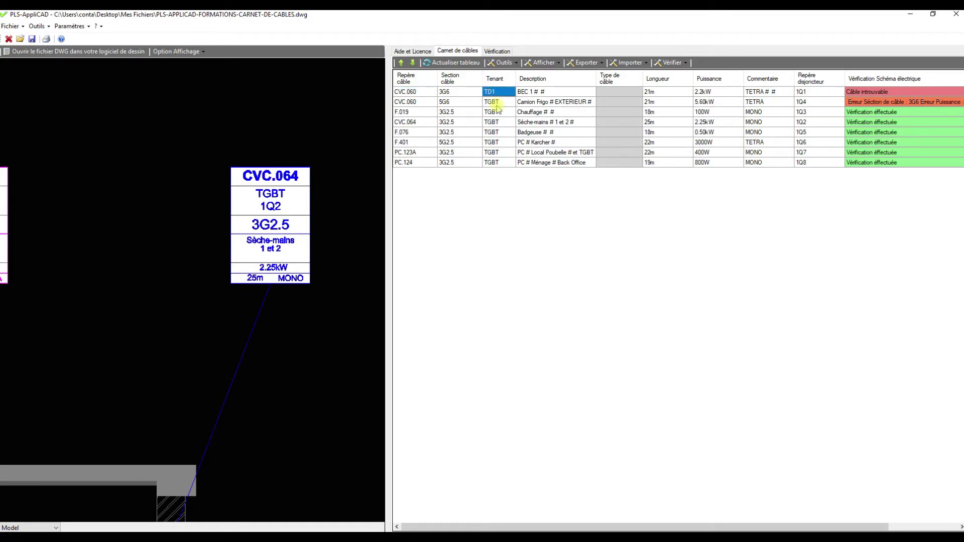
click(425, 102)
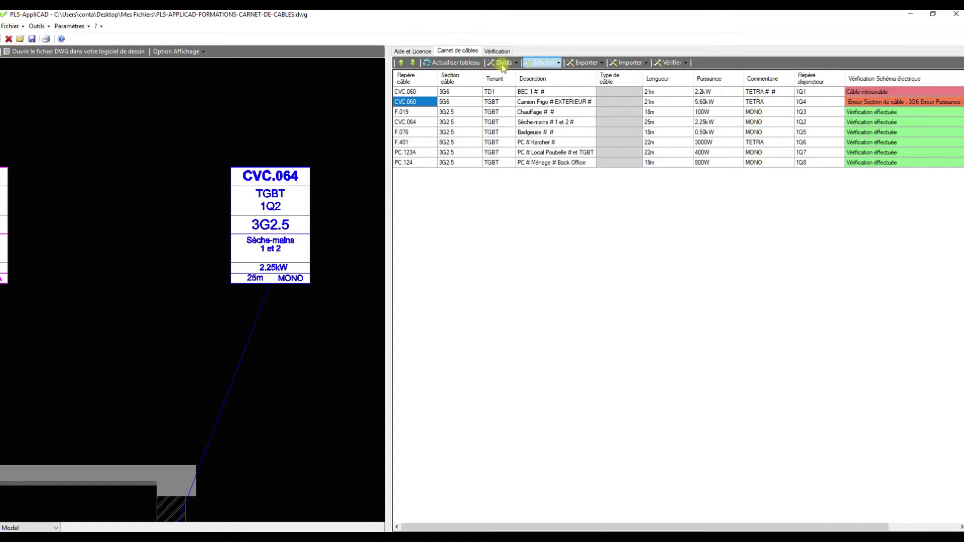
click(491, 52)
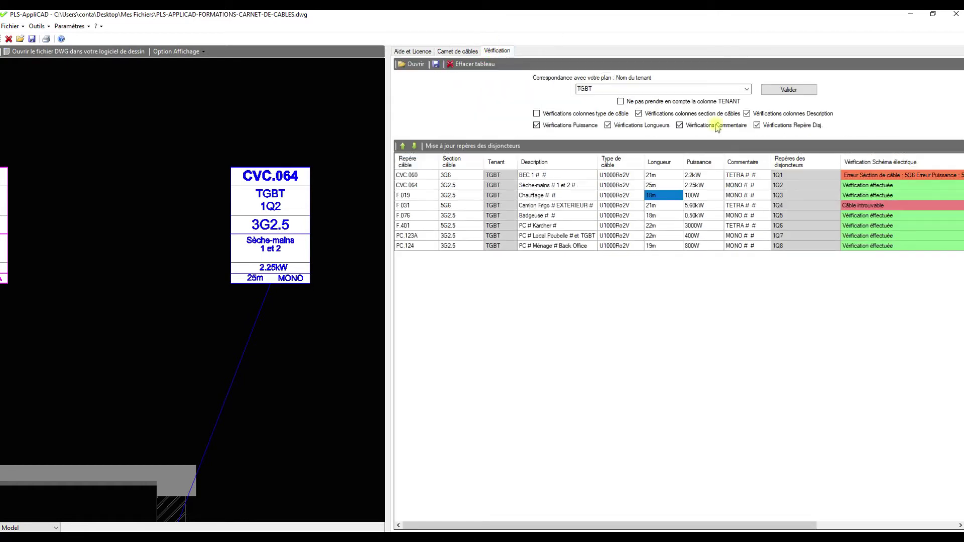
Import the schematic's section 3G6, power 2.2kW, description BEC 1 and breaker reference 1Q1 into the TGBT cable CVC.060
click(446, 53)
right_click(864, 103)
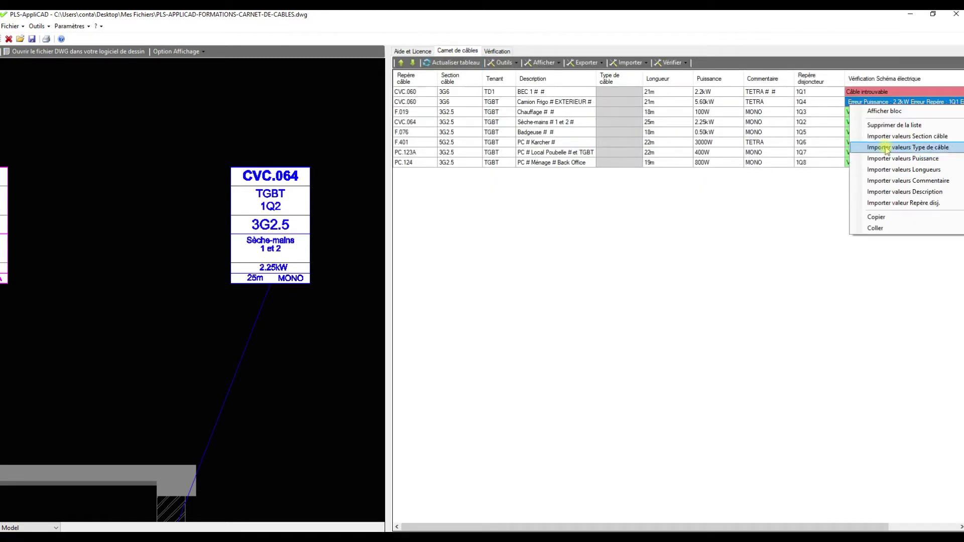
click(883, 159)
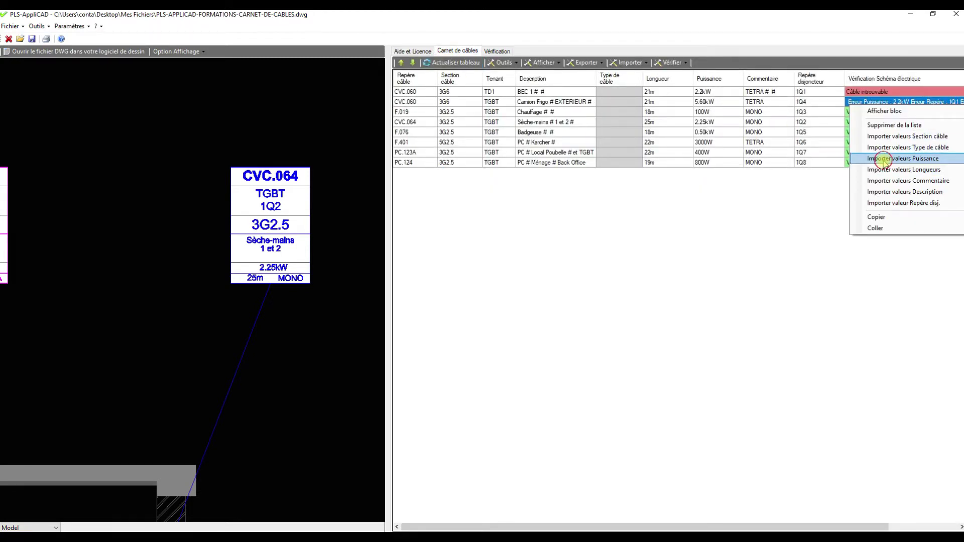
right_click(876, 102)
click(899, 201)
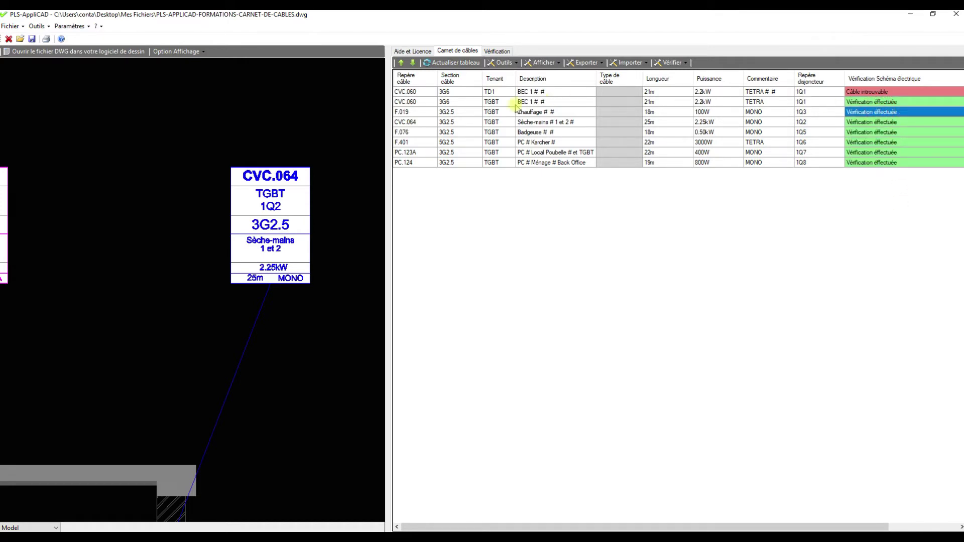
Sort the schematic table by its Vérification Schéma électrique column and examine the F.031 row
drag(422, 107, 908, 172)
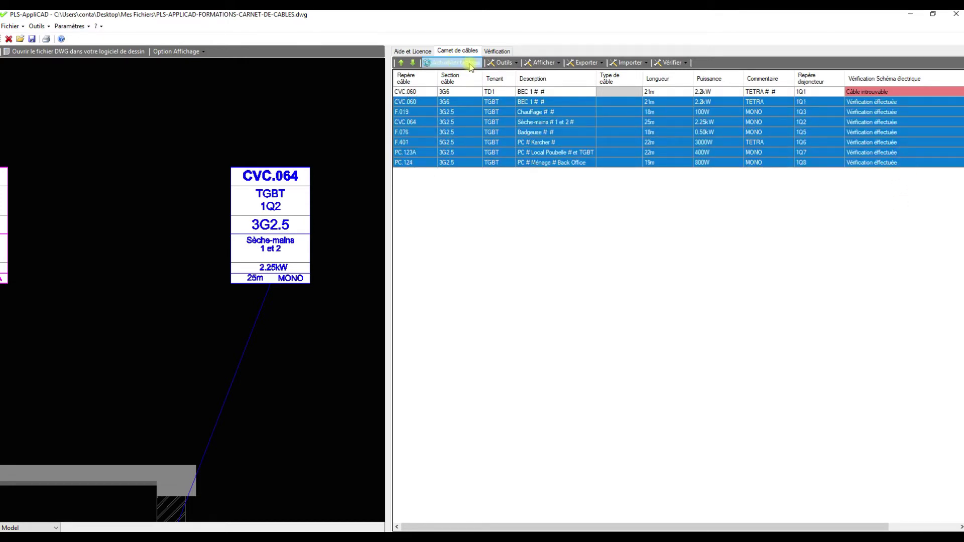
click(503, 51)
click(877, 162)
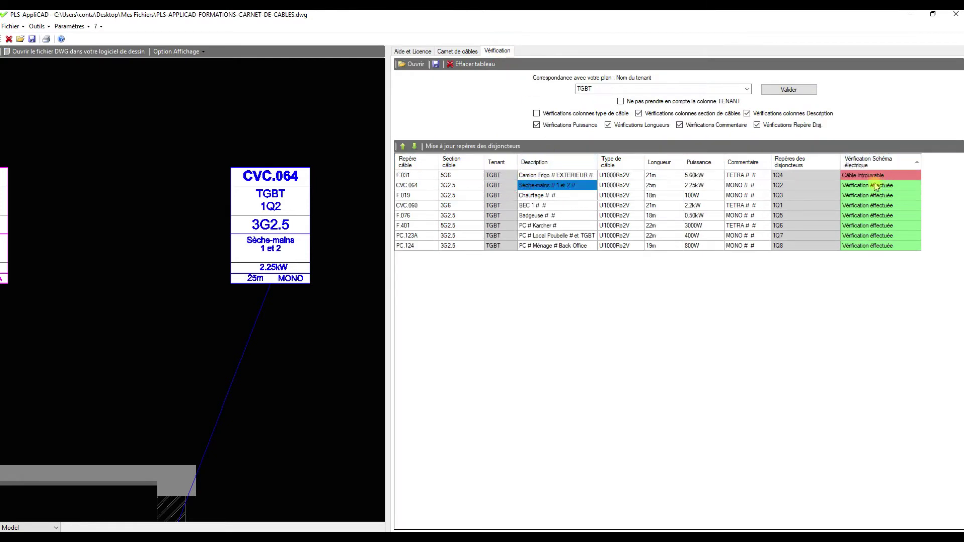
drag(434, 208, 377, 285)
click(532, 216)
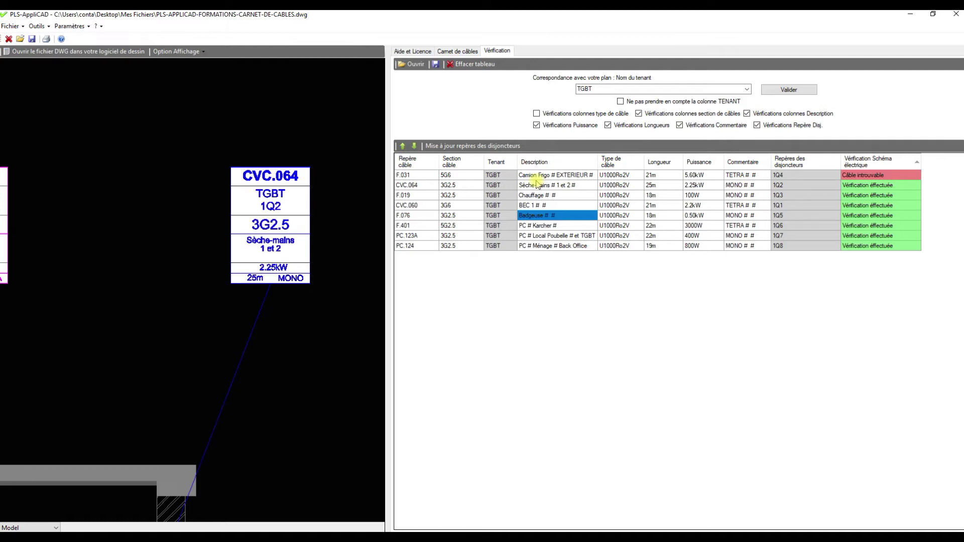
drag(876, 174, 410, 177)
click(411, 196)
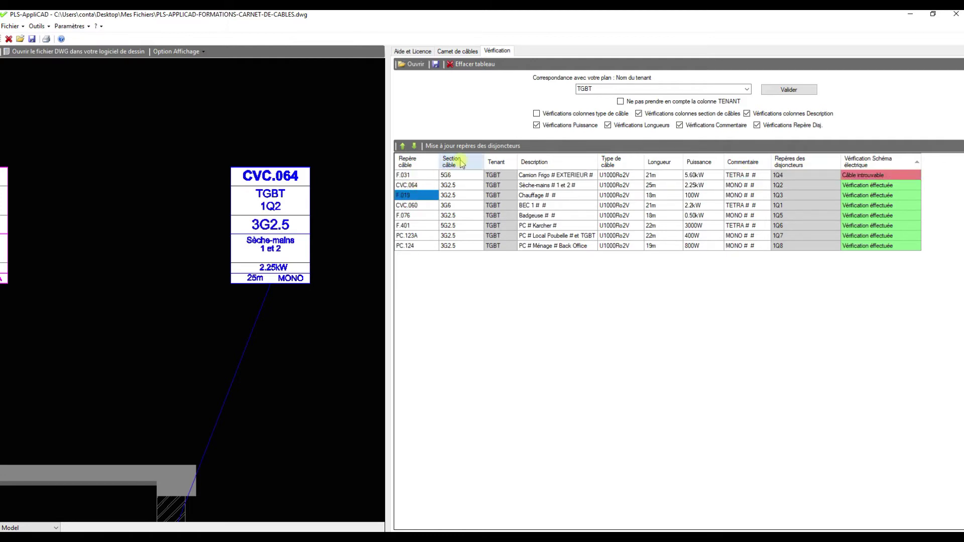
Compare the cable references in the cable list with those in the schematic table
click(466, 52)
click(469, 112)
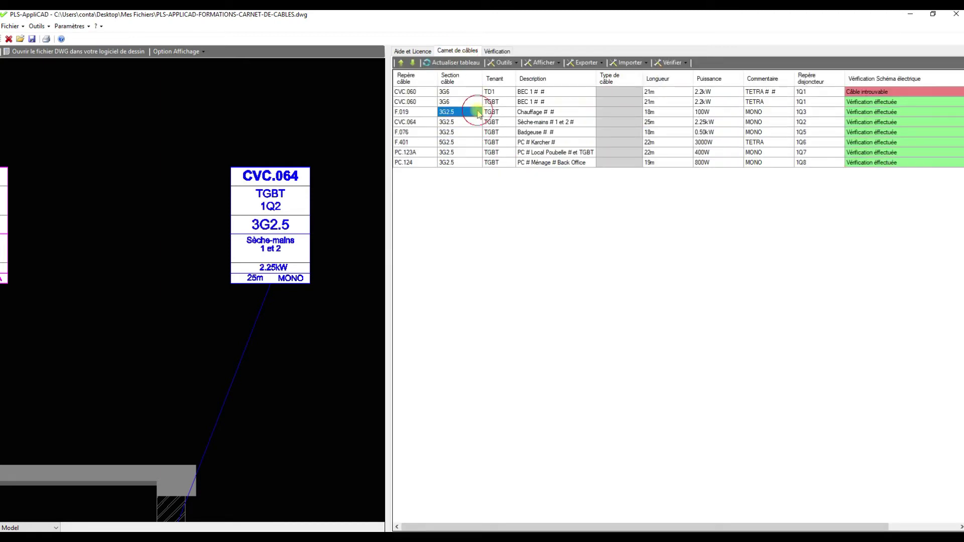
click(497, 51)
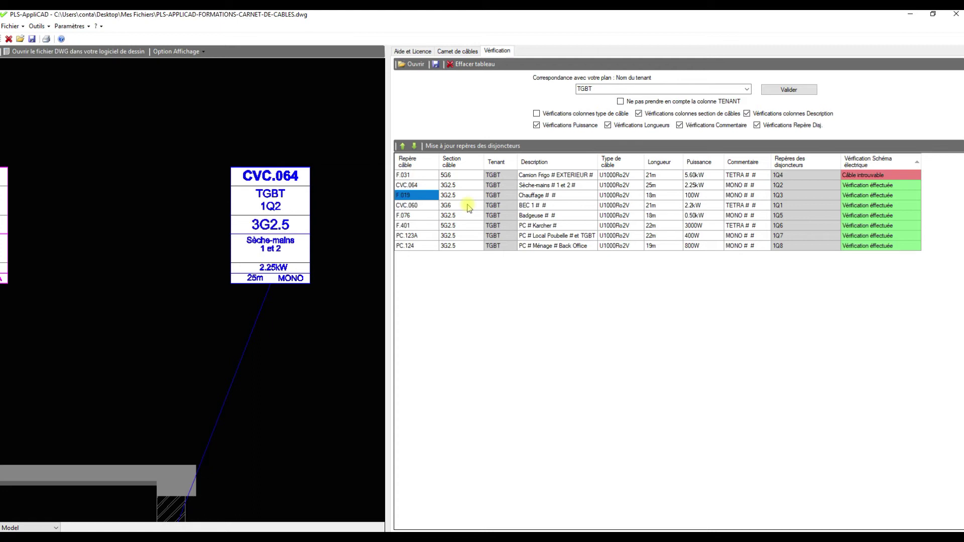
click(451, 51)
drag(424, 92, 400, 182)
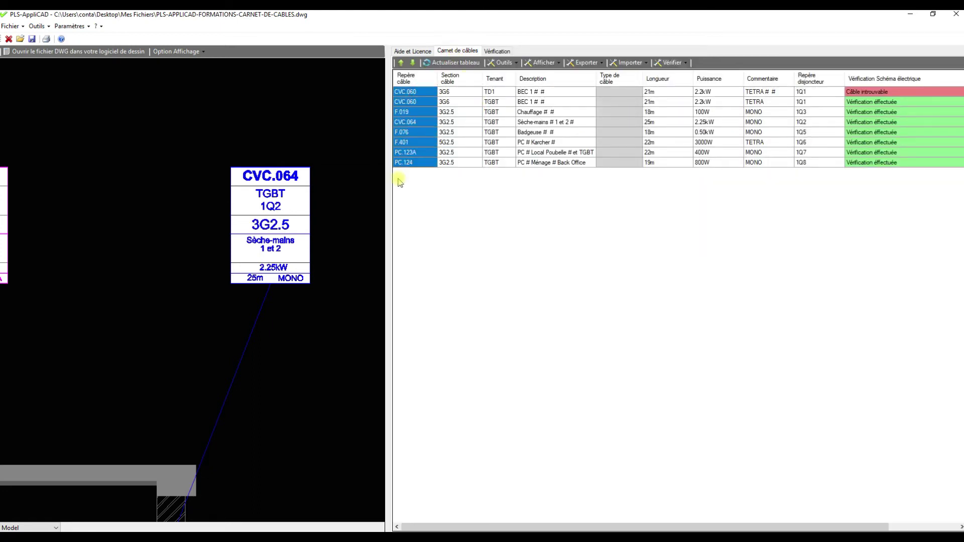
click(460, 122)
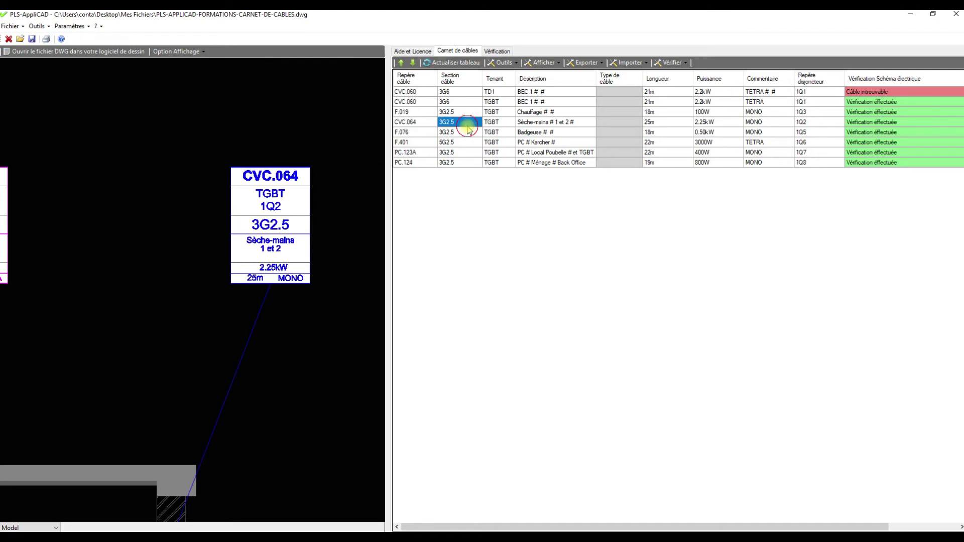
Exclude the TENANT column from the verification again and save the schematic table
click(497, 52)
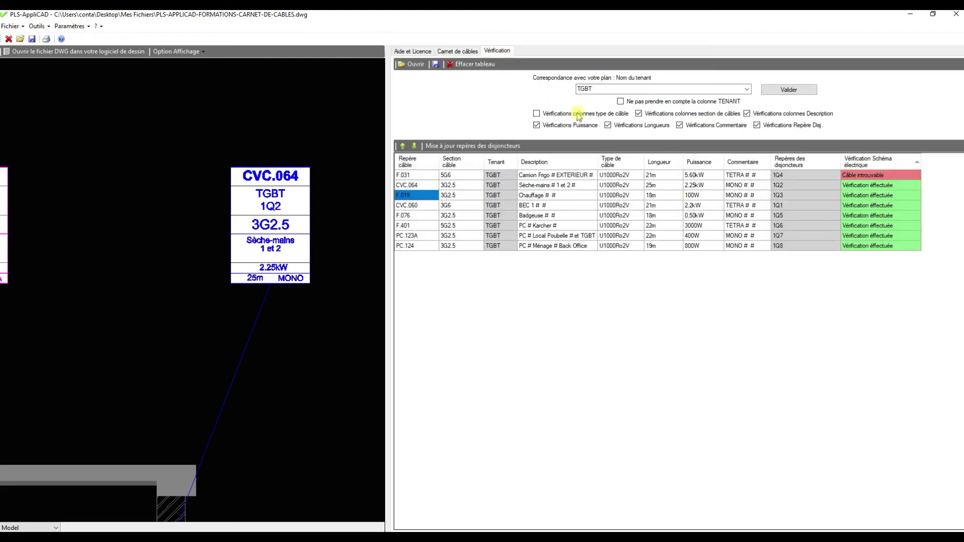
click(697, 103)
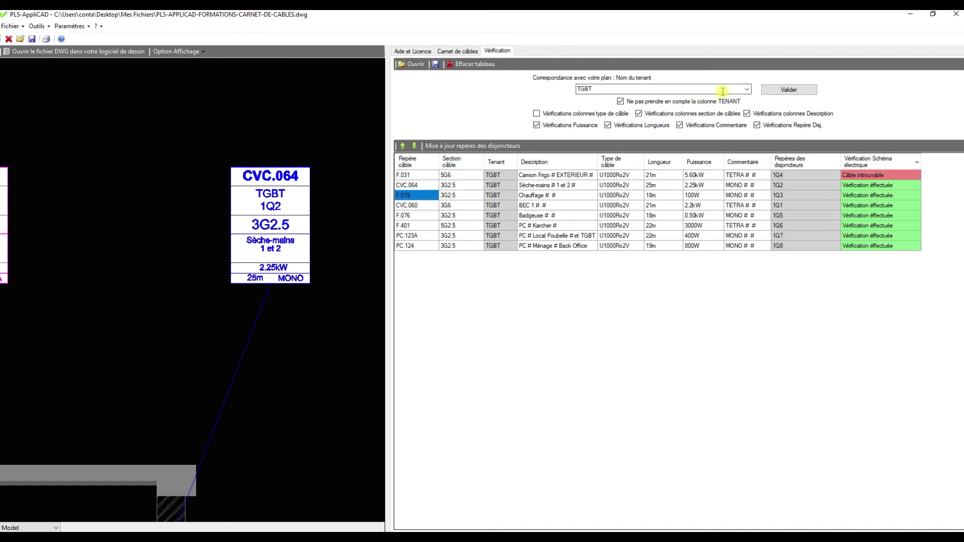
click(554, 227)
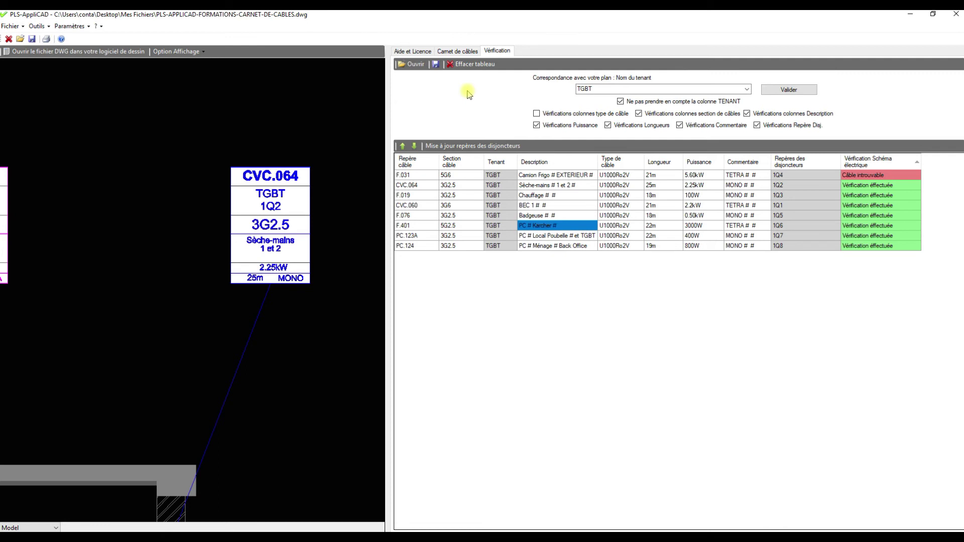
click(437, 65)
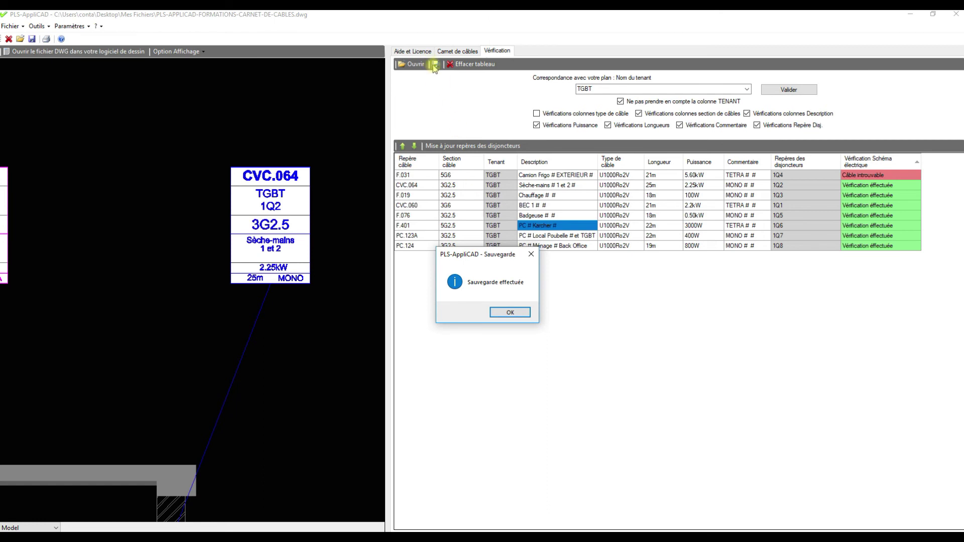
click(510, 313)
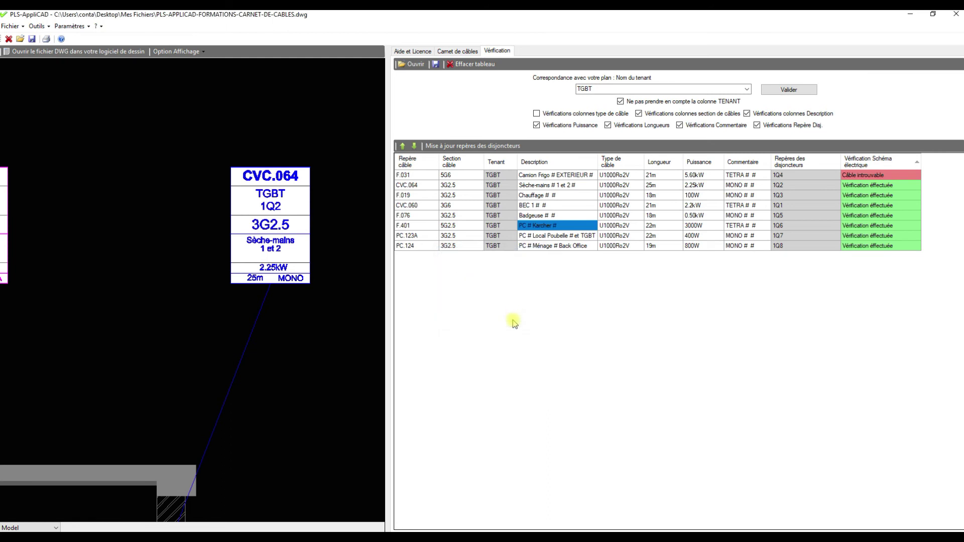